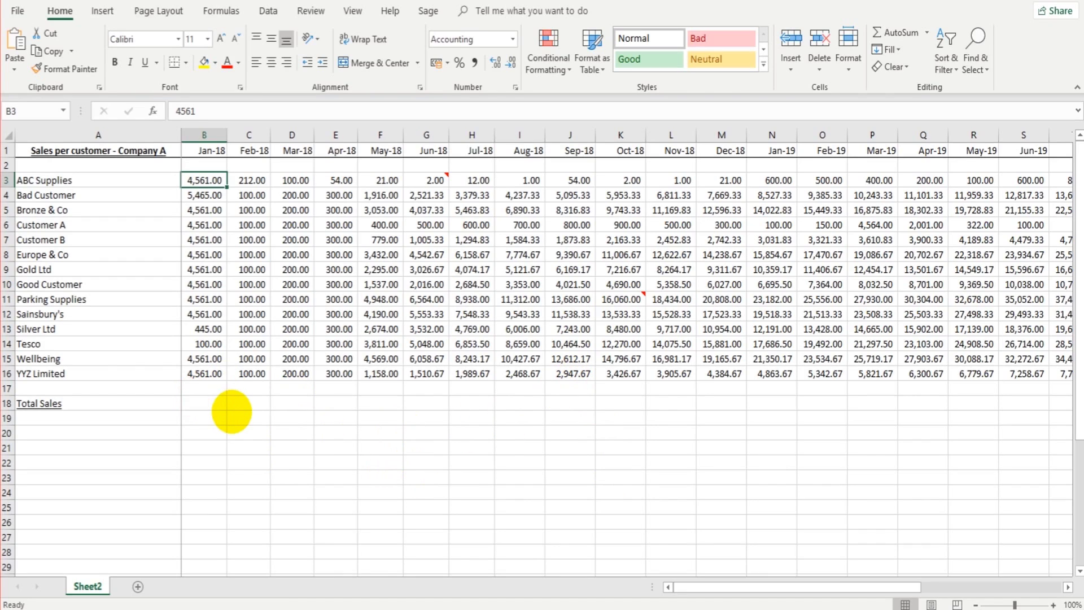
- Try building the Jan-18 total by adding individual customer cells, then abandon the attempt
left_click(212, 404)
type("=")
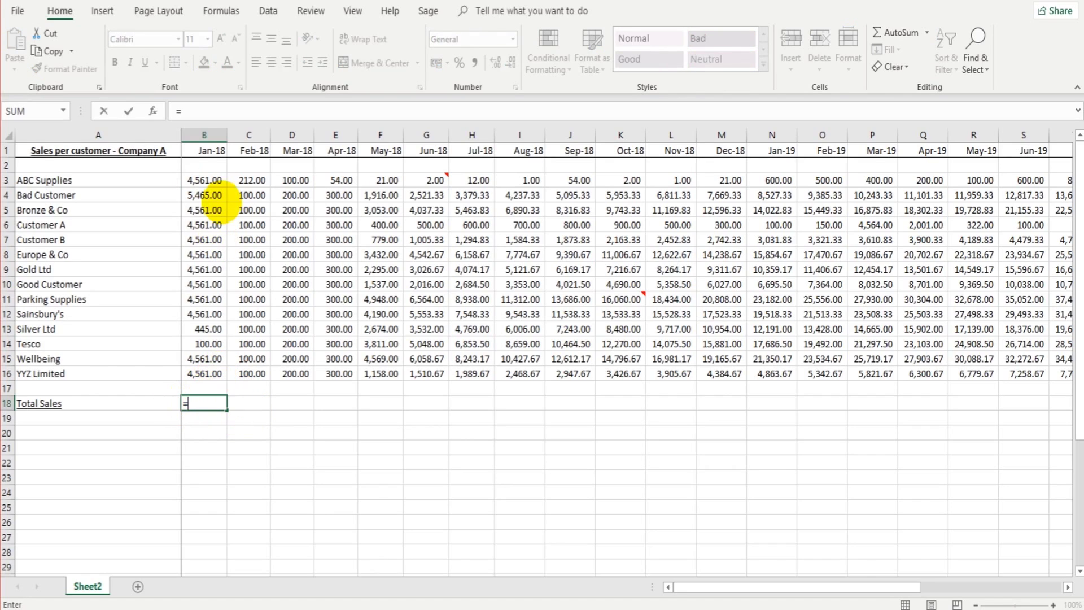
left_click(212, 180)
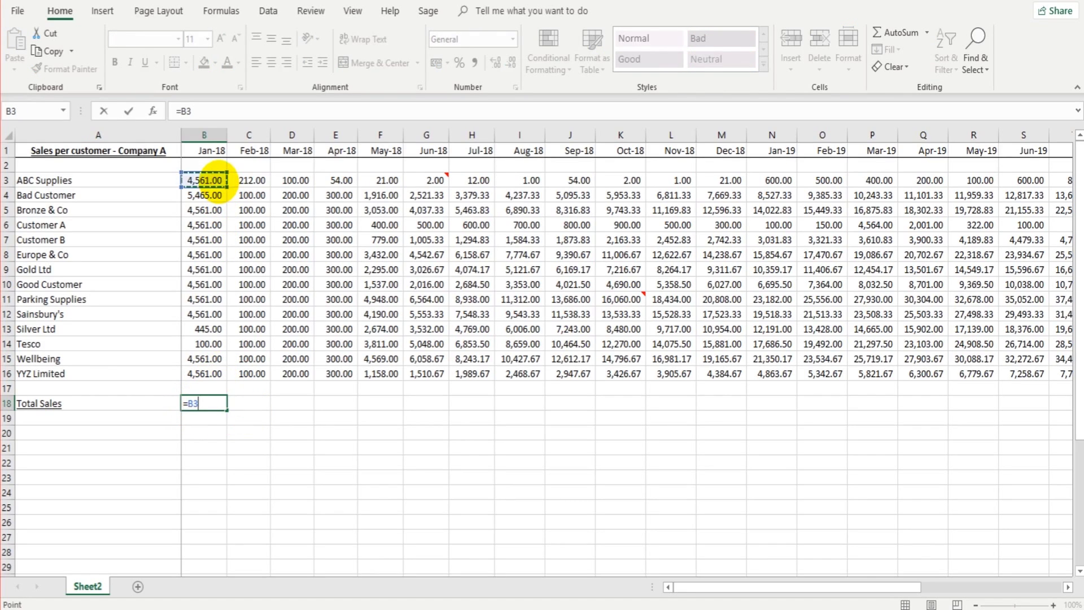
type("+")
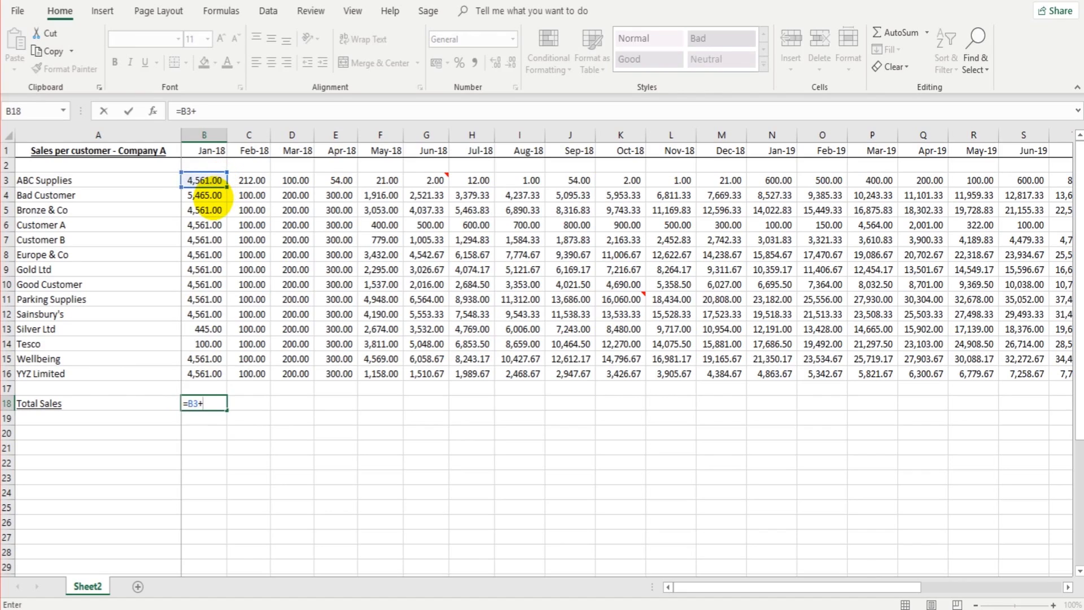
left_click(215, 200)
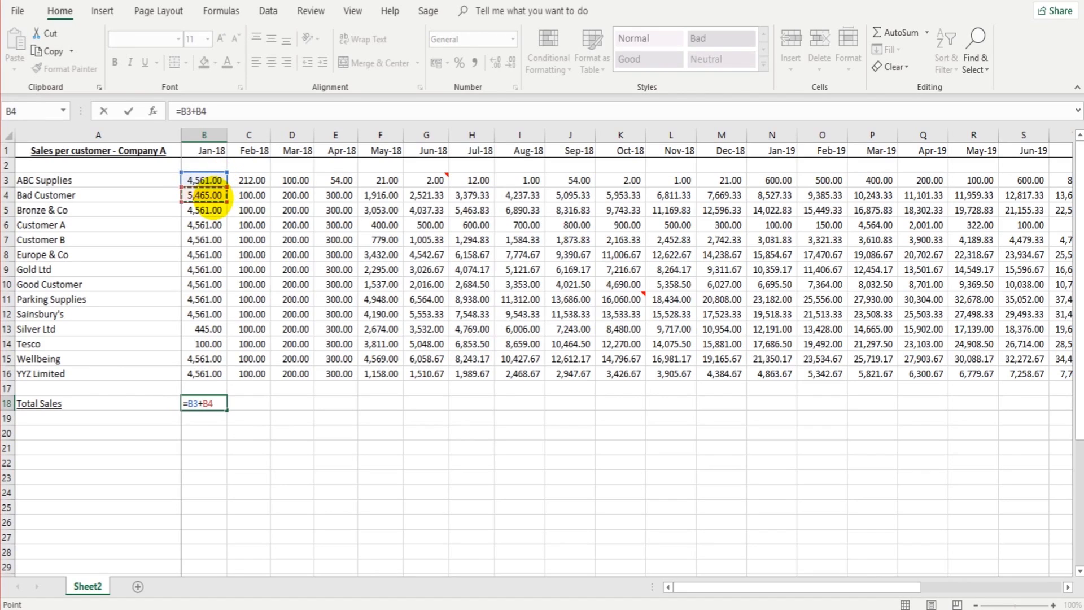
type("+")
left_click(209, 210)
type("+")
key("BackSpace")
key("Escape")
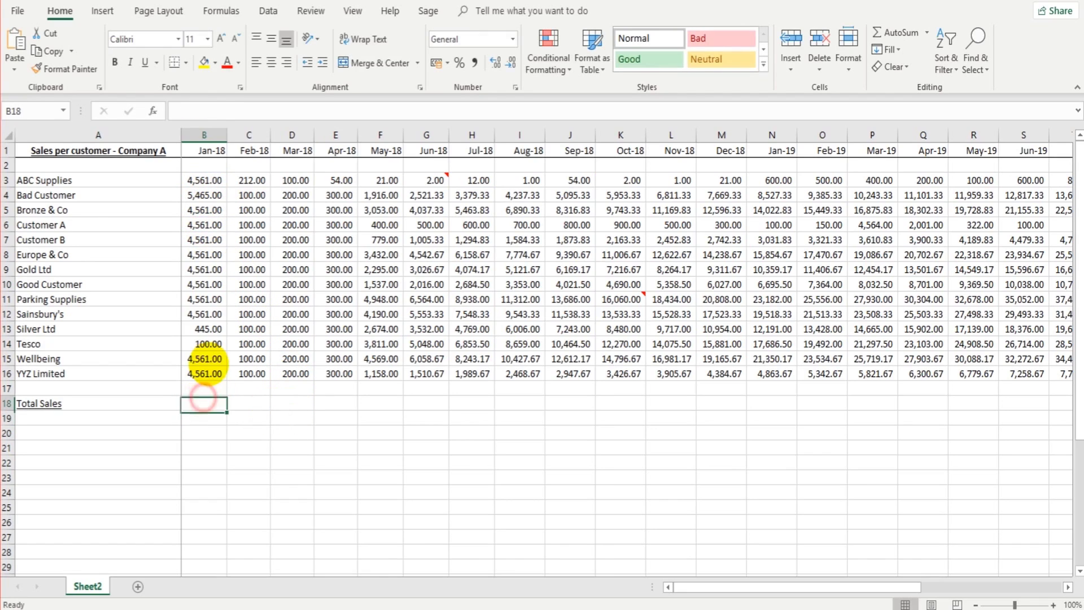
left_click_drag(211, 181, 208, 244)
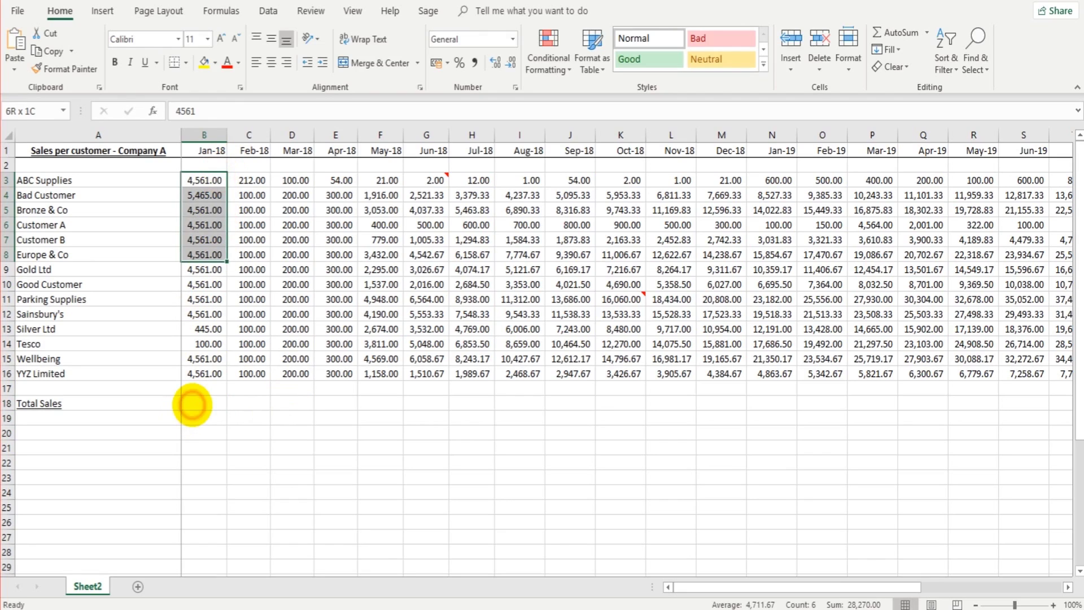
left_click(192, 404)
type("=B3+B4+B5+B6+B7+B9+B8")
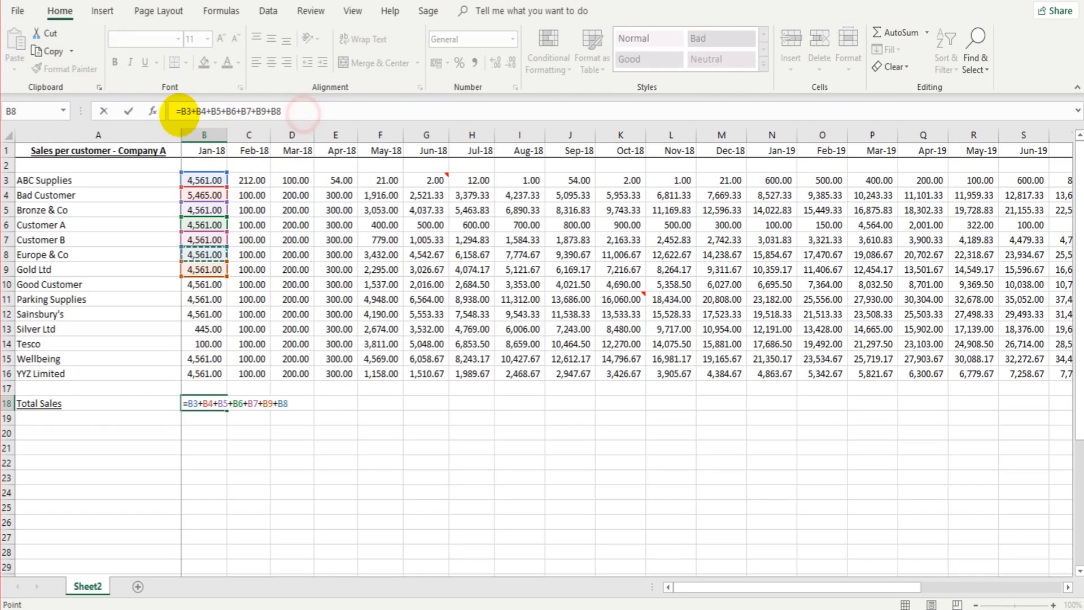
key("Return")
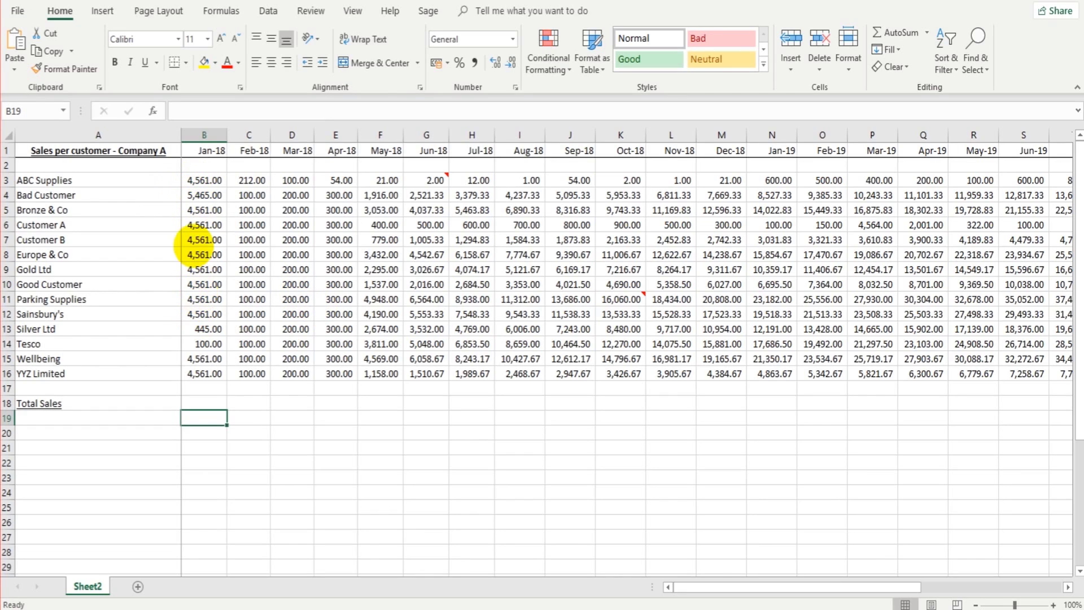
- Enter =SUM(B3:B16) in B18 for all customers' Jan-18 sales, giving 56,181.00
left_click_drag(203, 179, 208, 380)
left_click(203, 390)
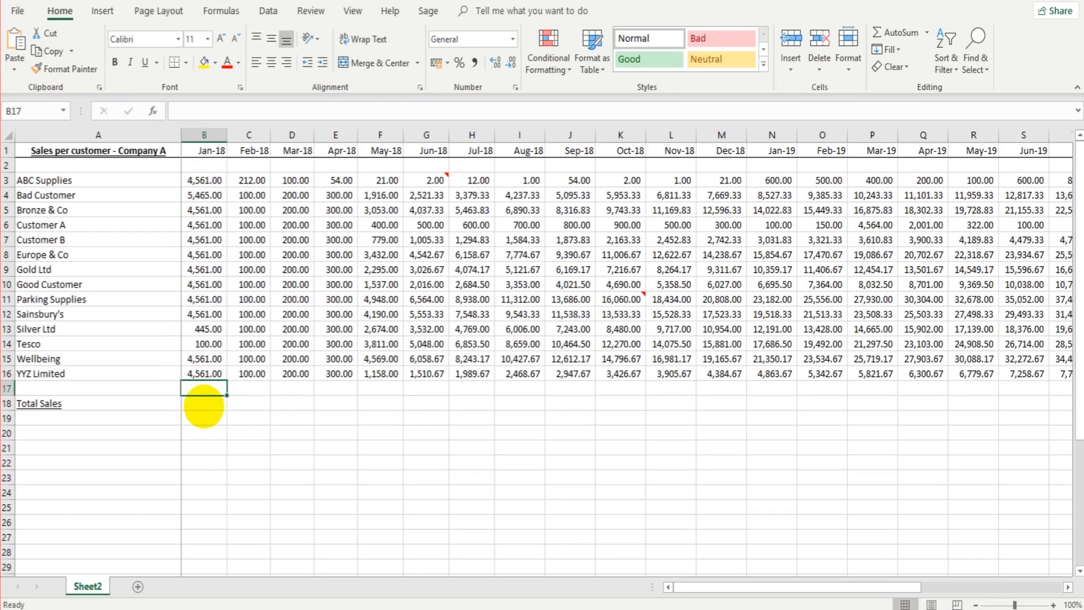
left_click(203, 402)
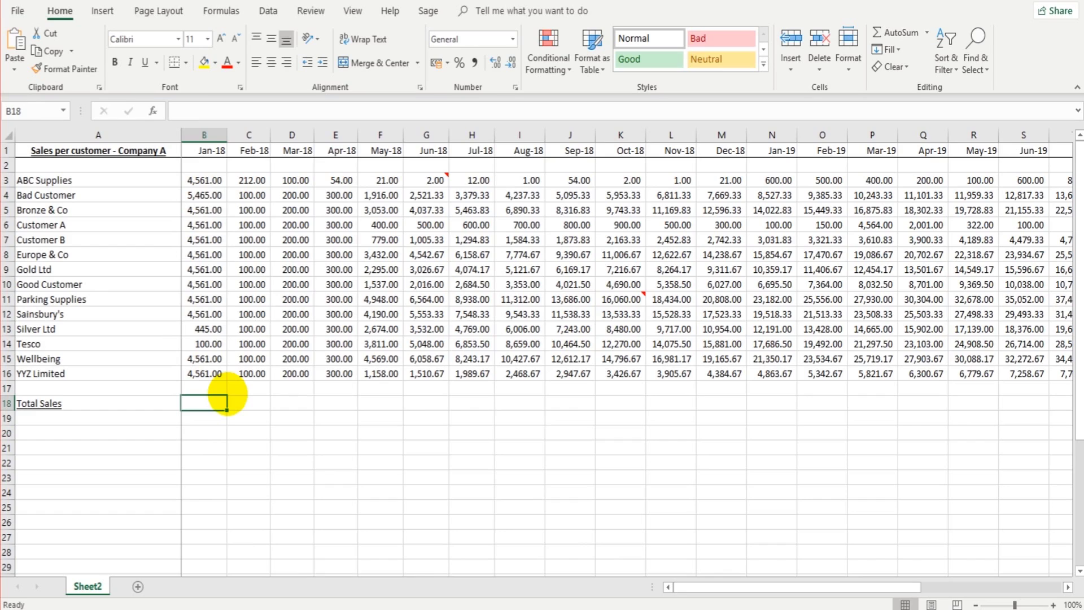
type("=")
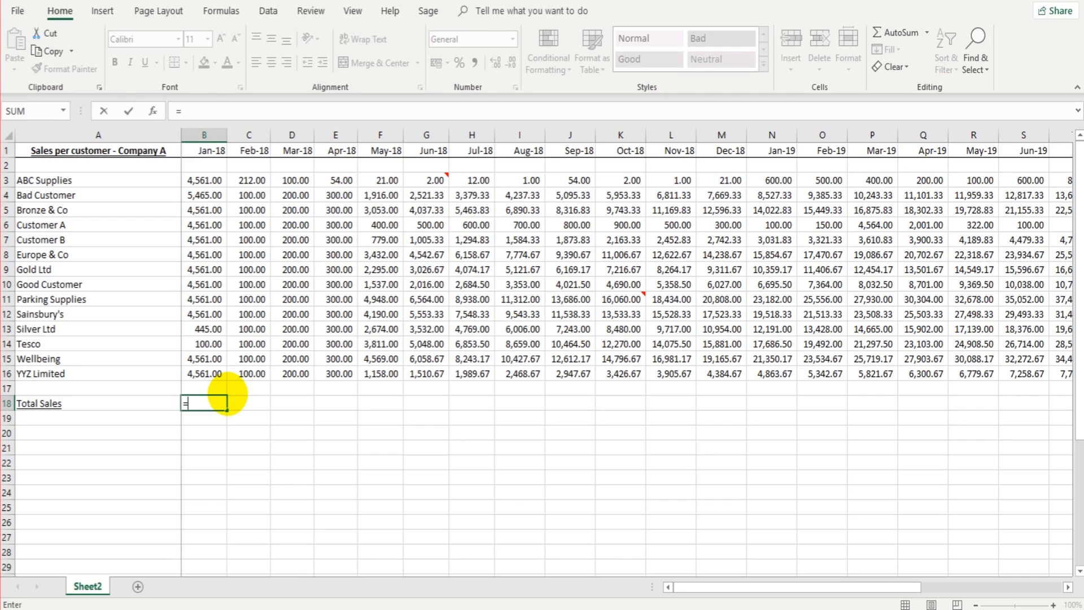
type("sum(")
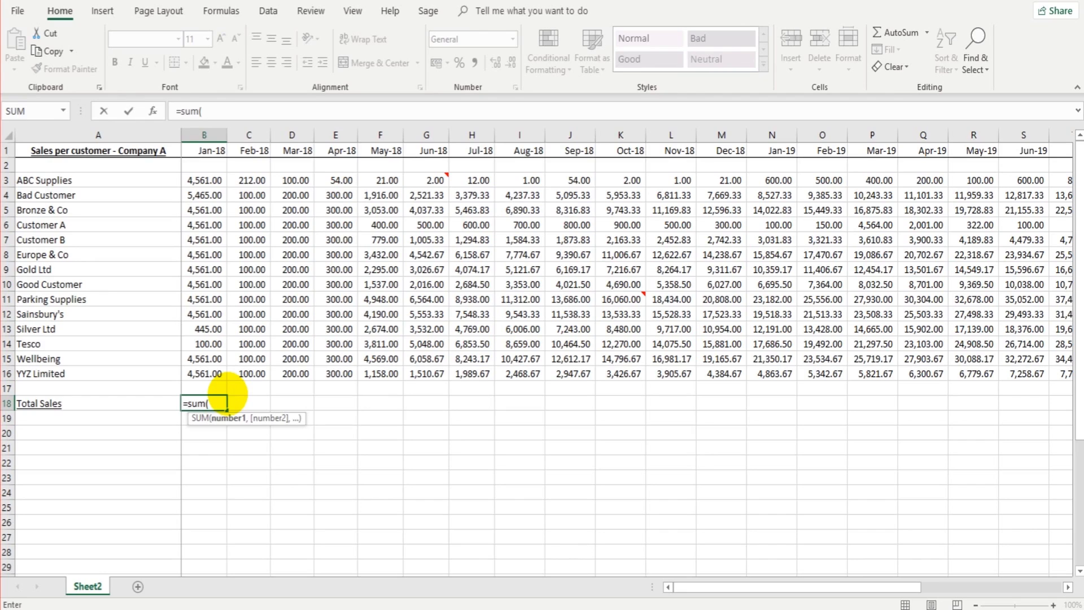
left_click_drag(206, 180, 207, 373)
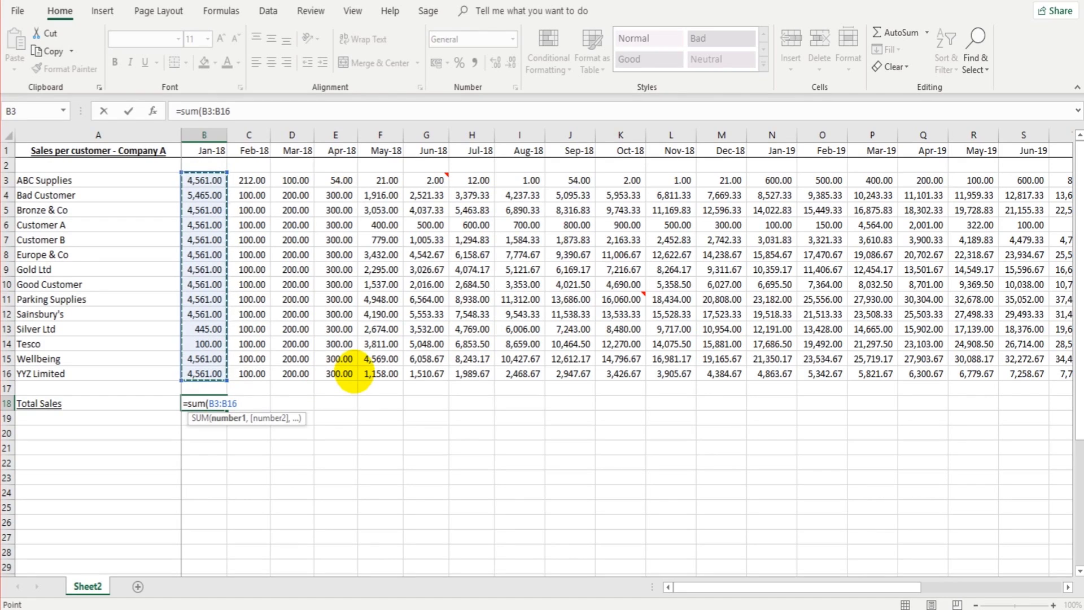
type(")")
key("Return")
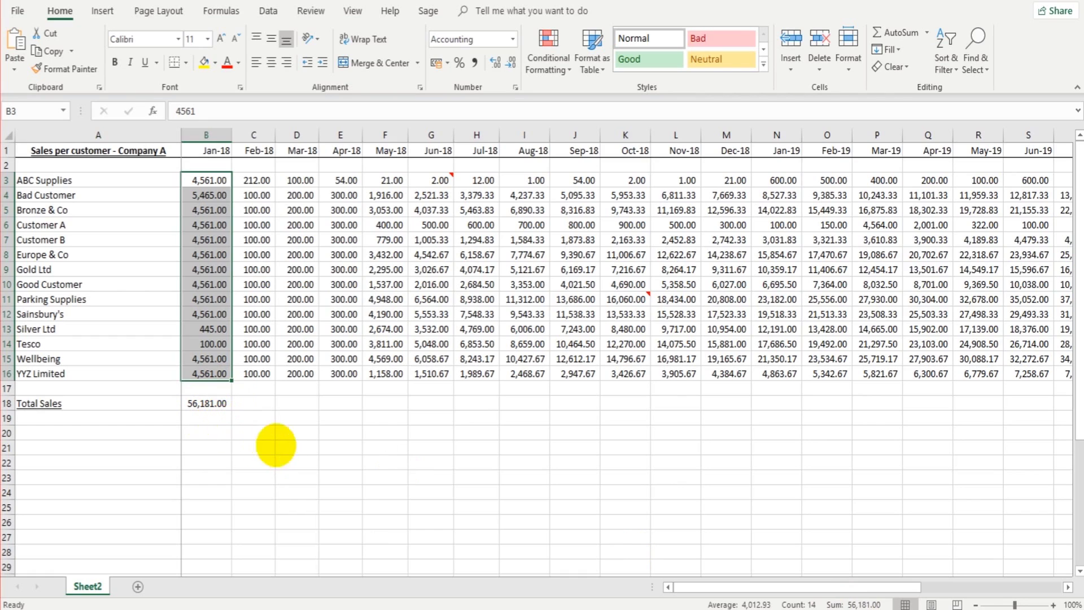
- Copy the Jan-18 total formula across all months and check the Feb-18 to May-18 totals
left_click(227, 405)
left_click_drag(231, 411, 872, 412)
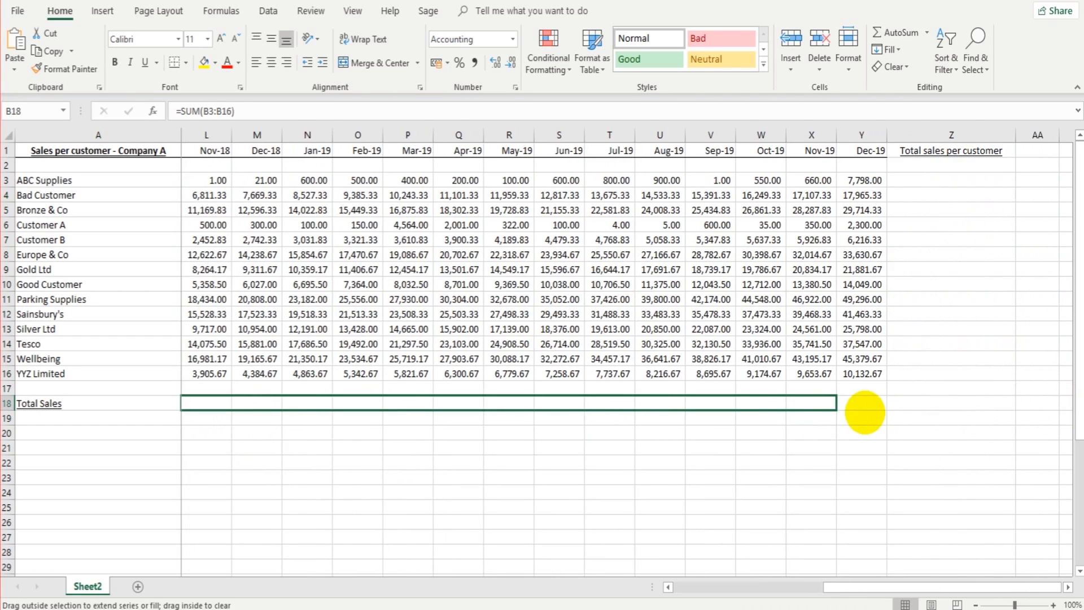
left_click_drag(872, 413, 859, 412)
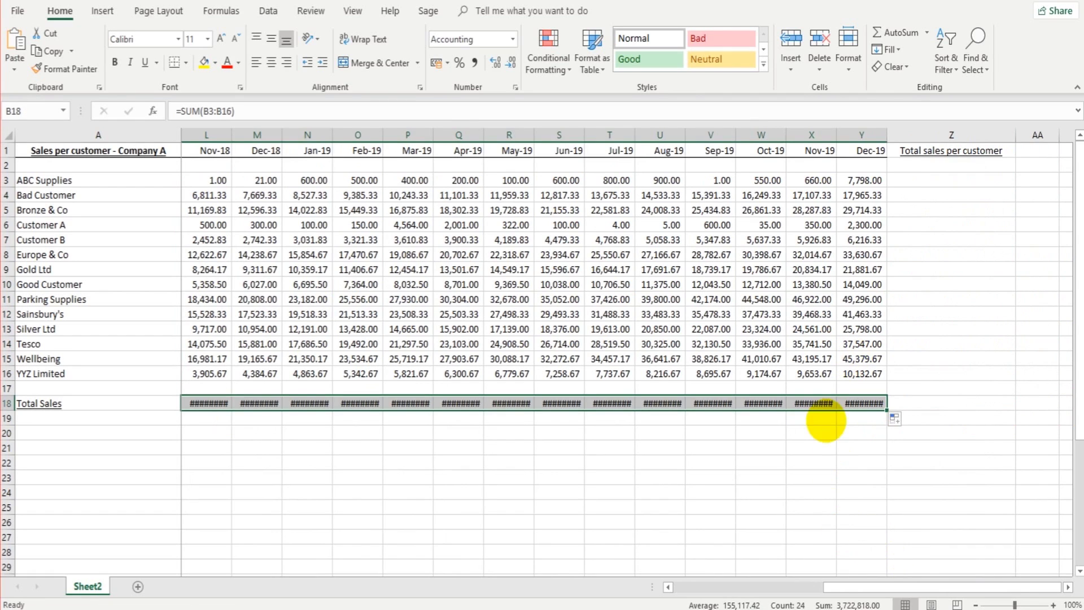
left_click(770, 534)
left_click_drag(883, 584, 350, 434)
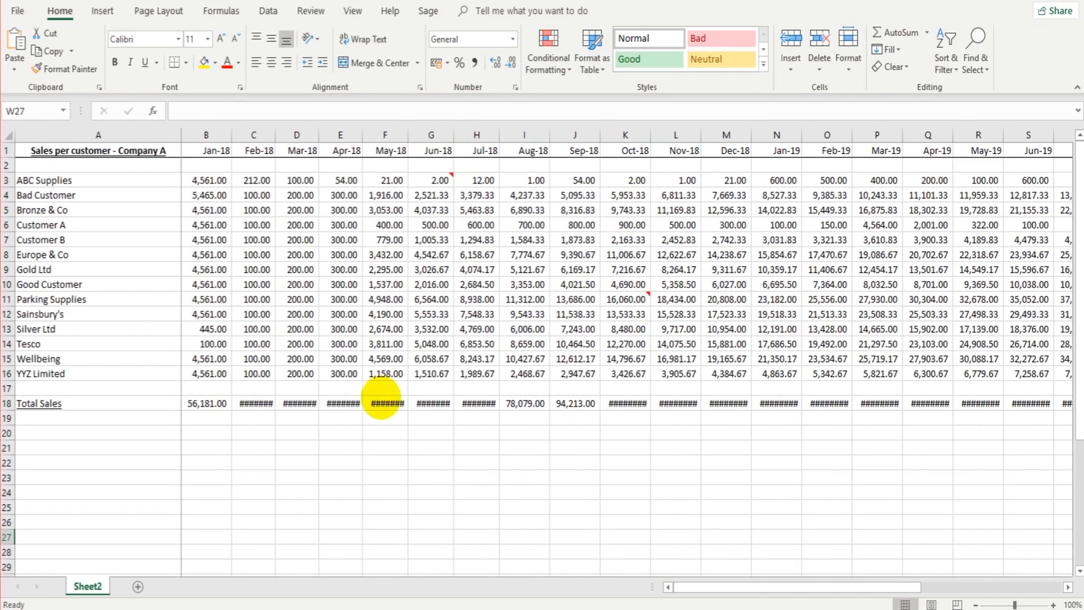
left_click(258, 404)
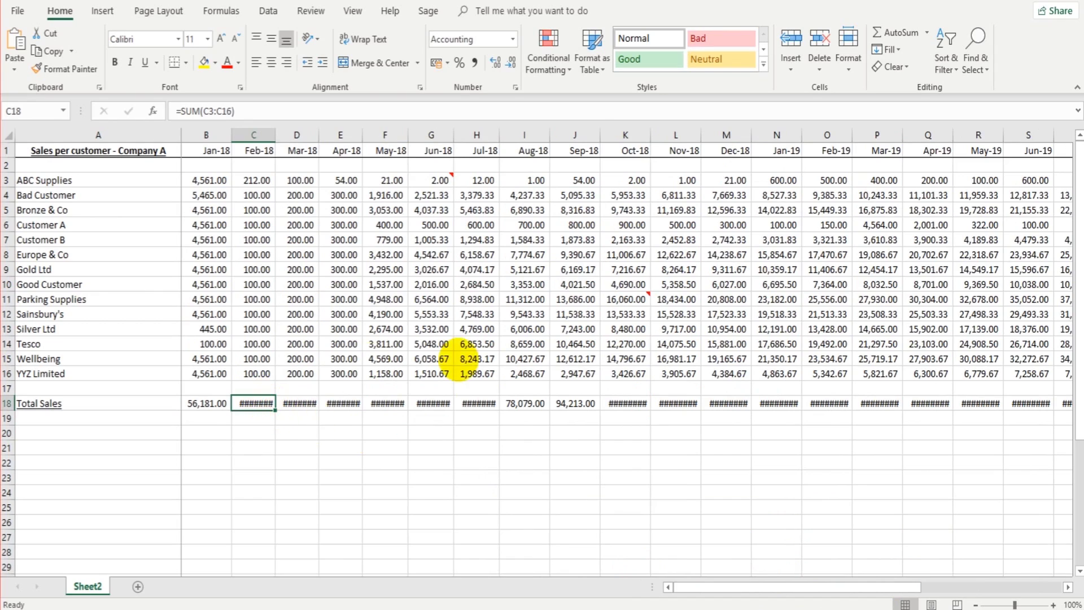
left_click(305, 404)
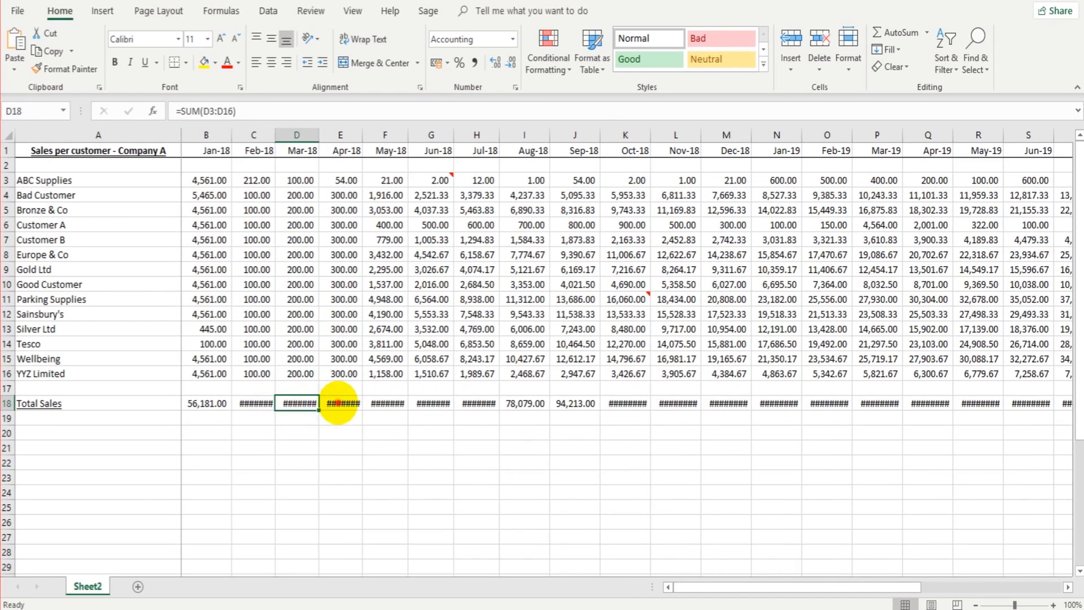
left_click(341, 404)
left_click(386, 404)
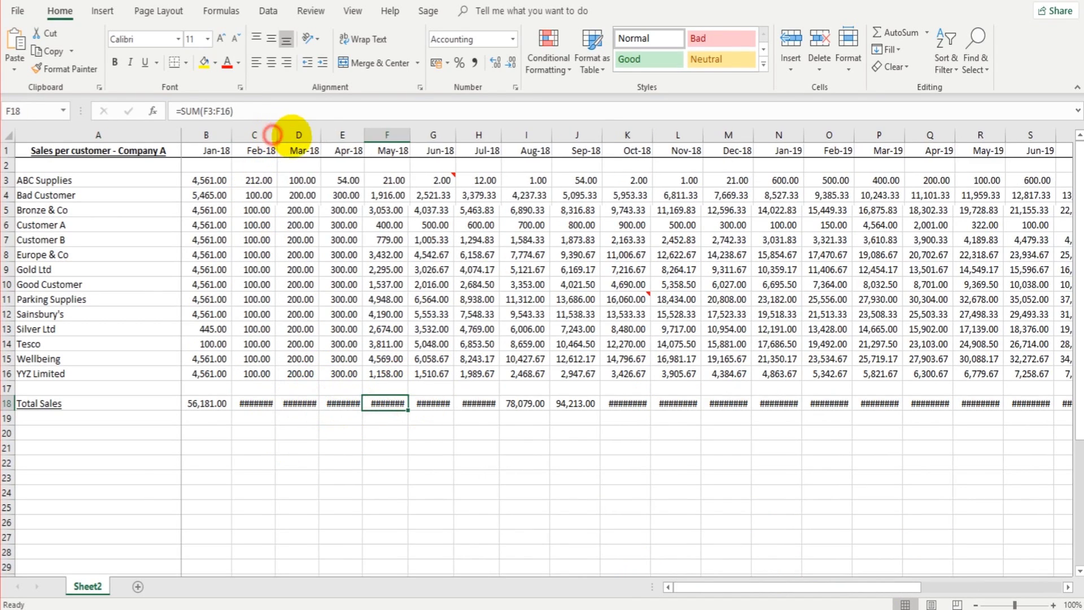
- AutoFit columns C through Y so every monthly total through Dec-19 shows, ending at 343,172.00
double_click(275, 136)
double_click(320, 136)
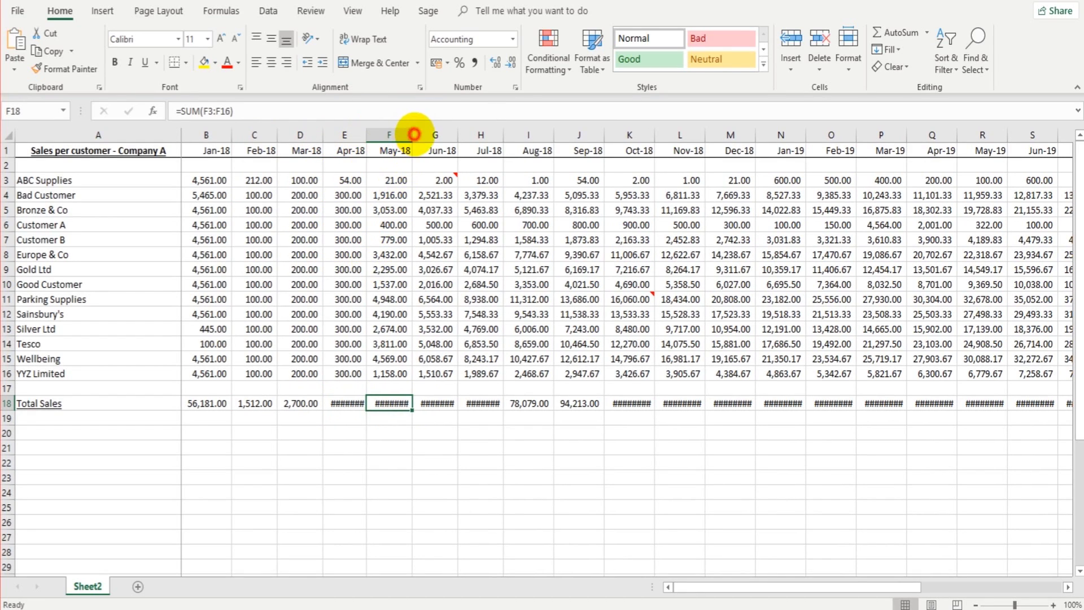
double_click(412, 136)
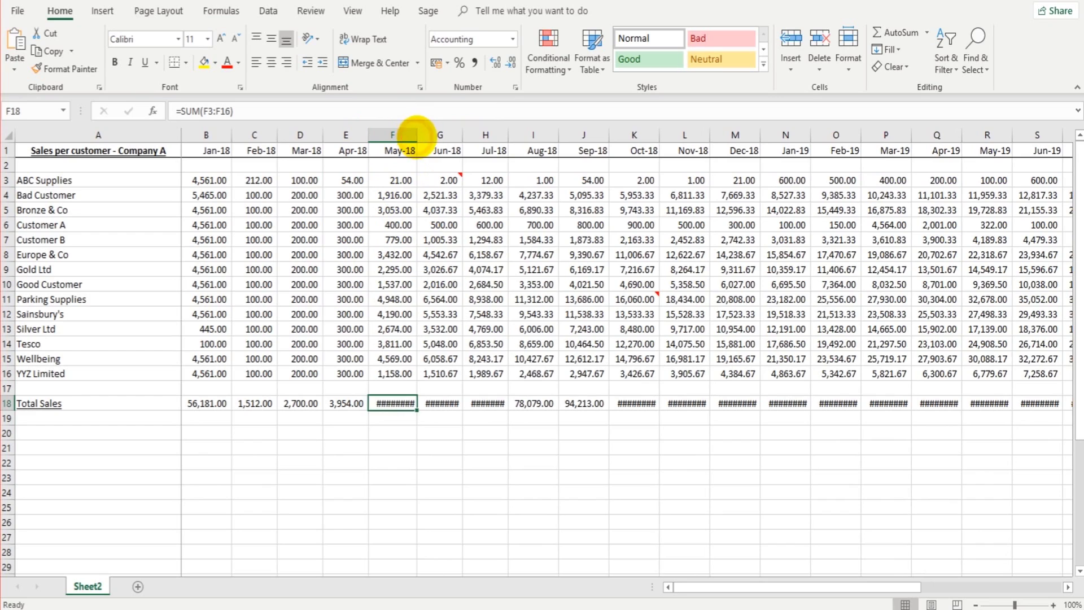
double_click(463, 136)
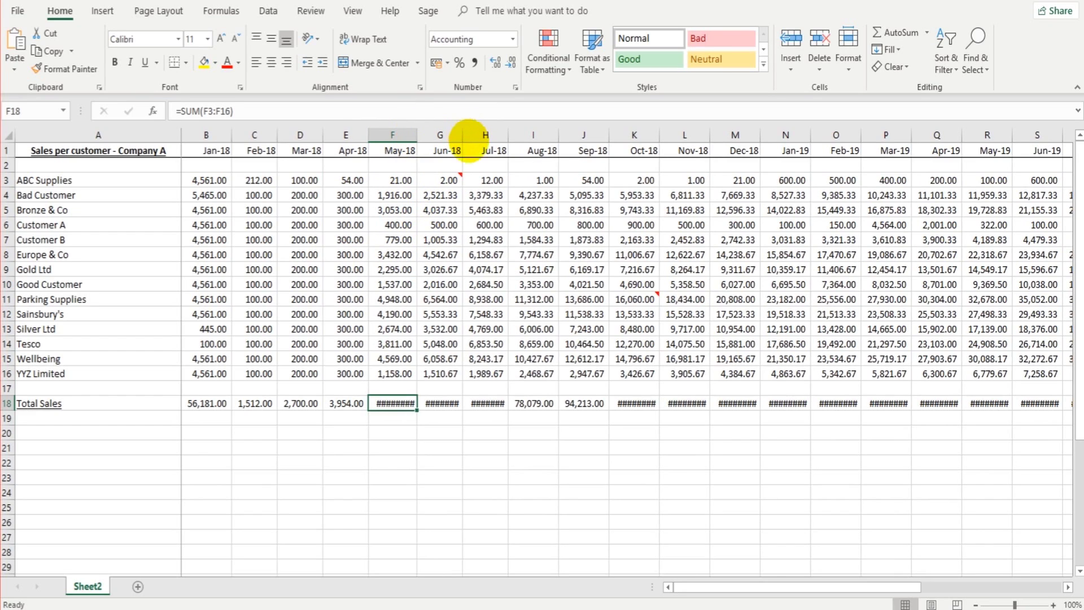
left_click_drag(512, 136, 508, 138)
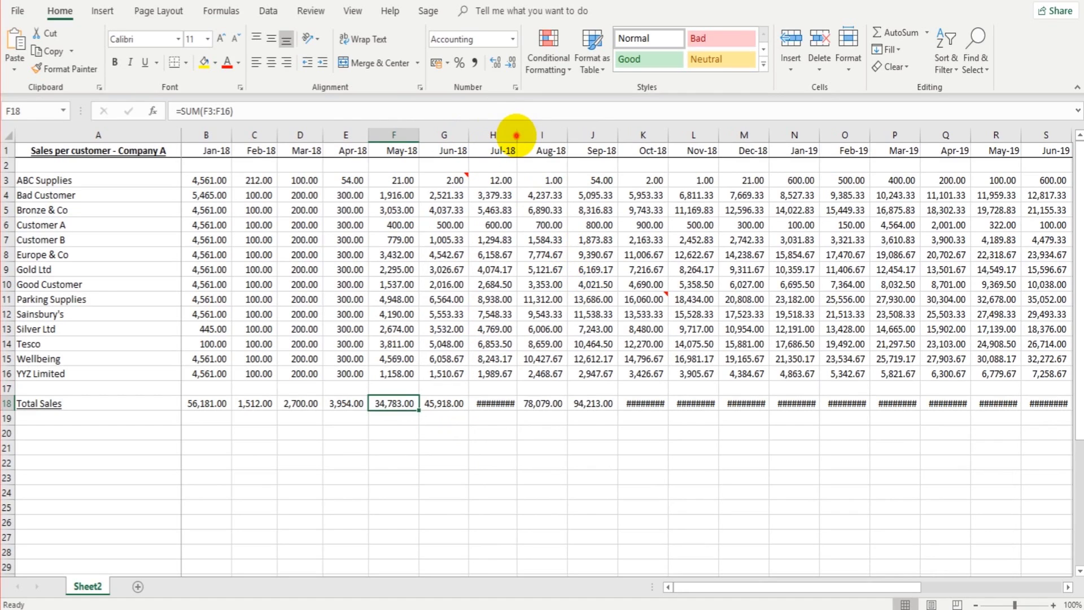
double_click(516, 136)
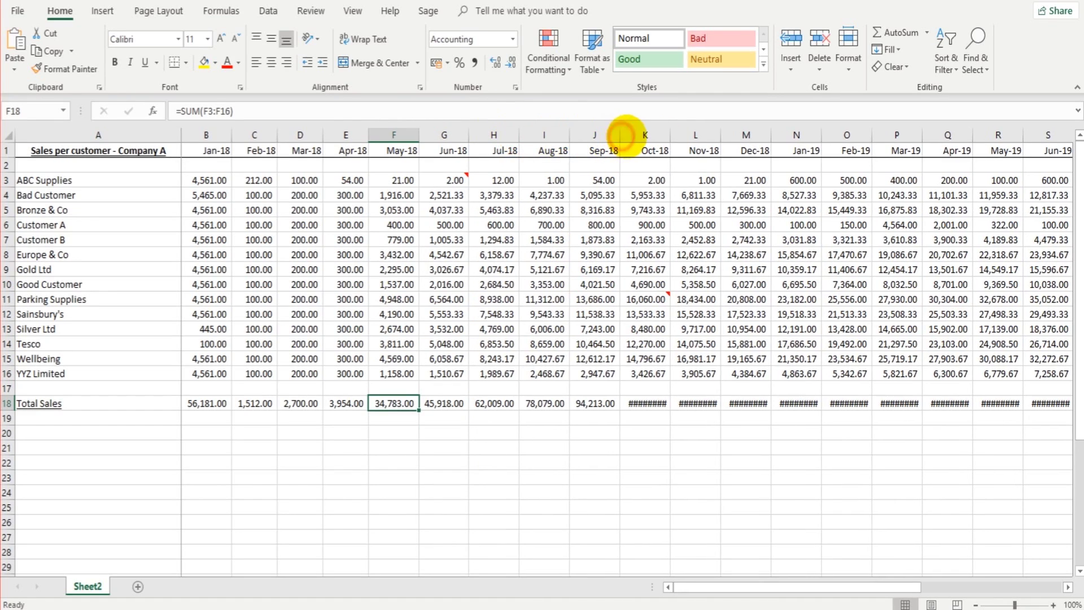
double_click(671, 136)
double_click(728, 135)
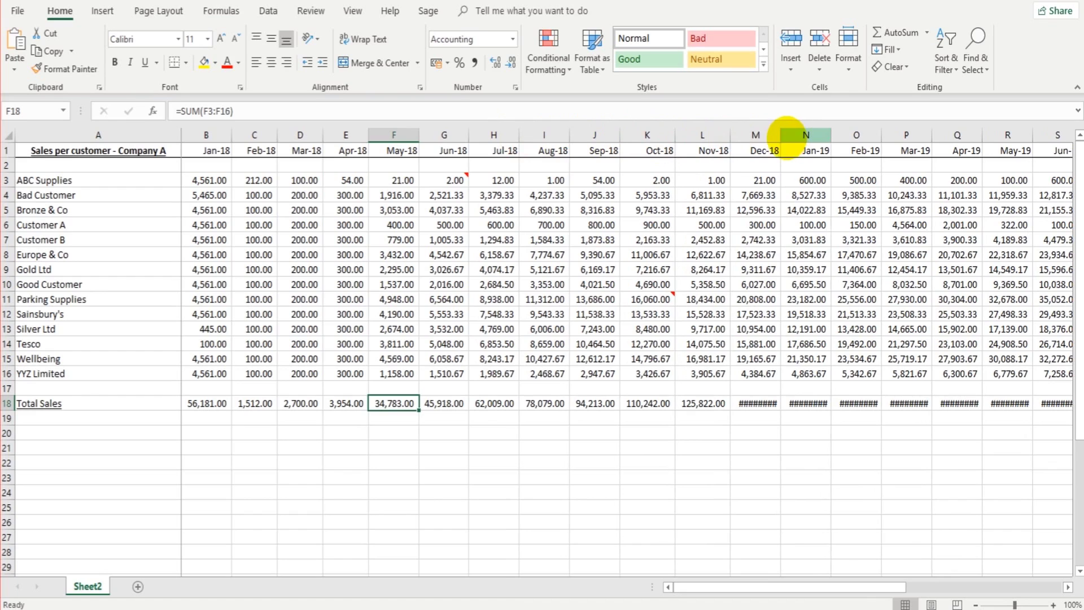
double_click(779, 135)
double_click(840, 135)
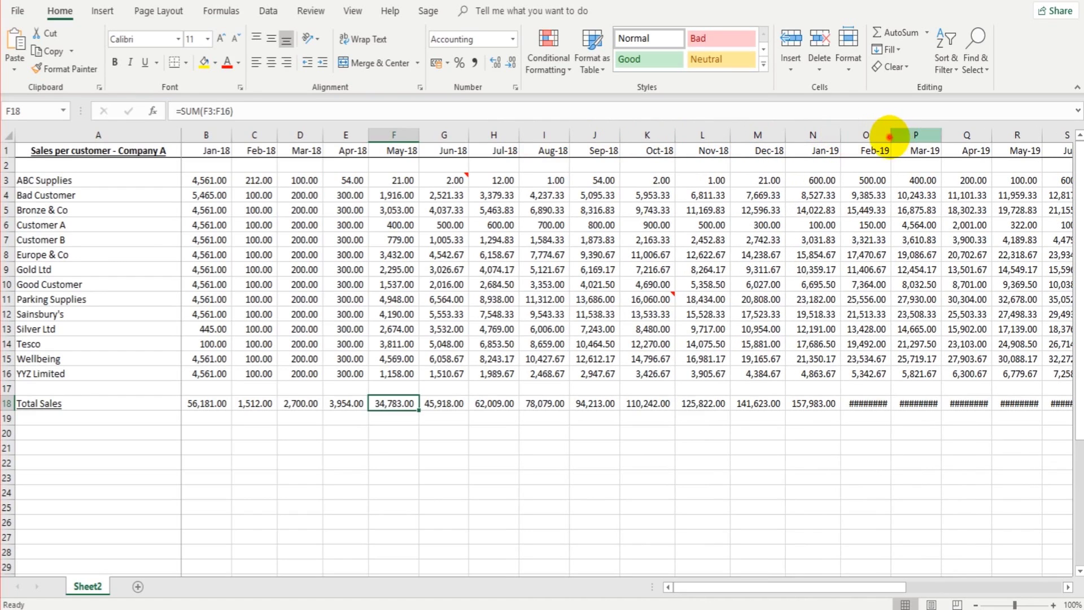
double_click(891, 136)
double_click(946, 136)
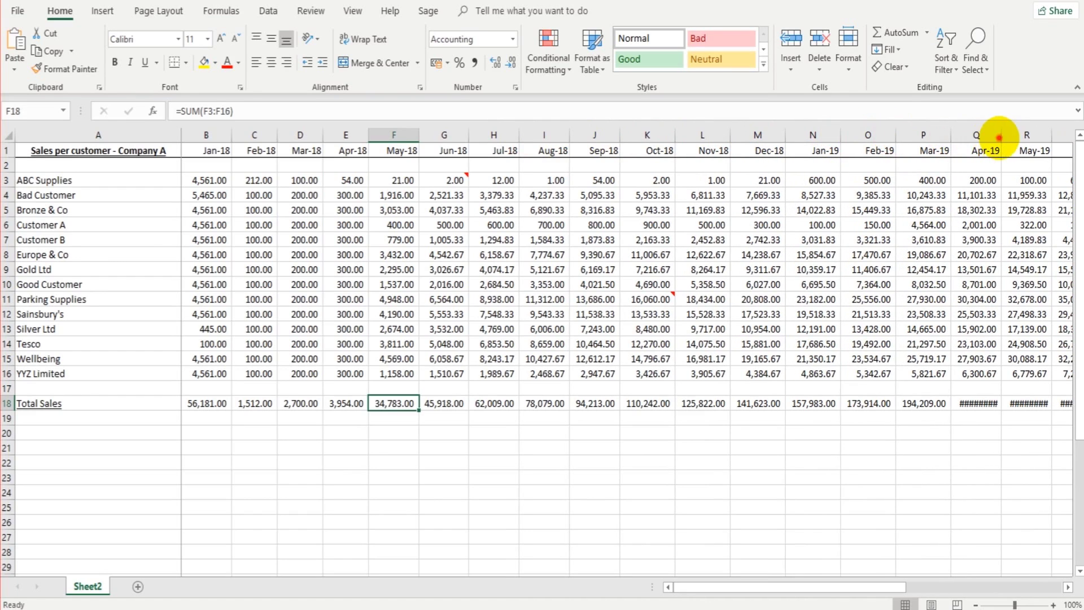
double_click(1001, 135)
left_click_drag(757, 585, 931, 585)
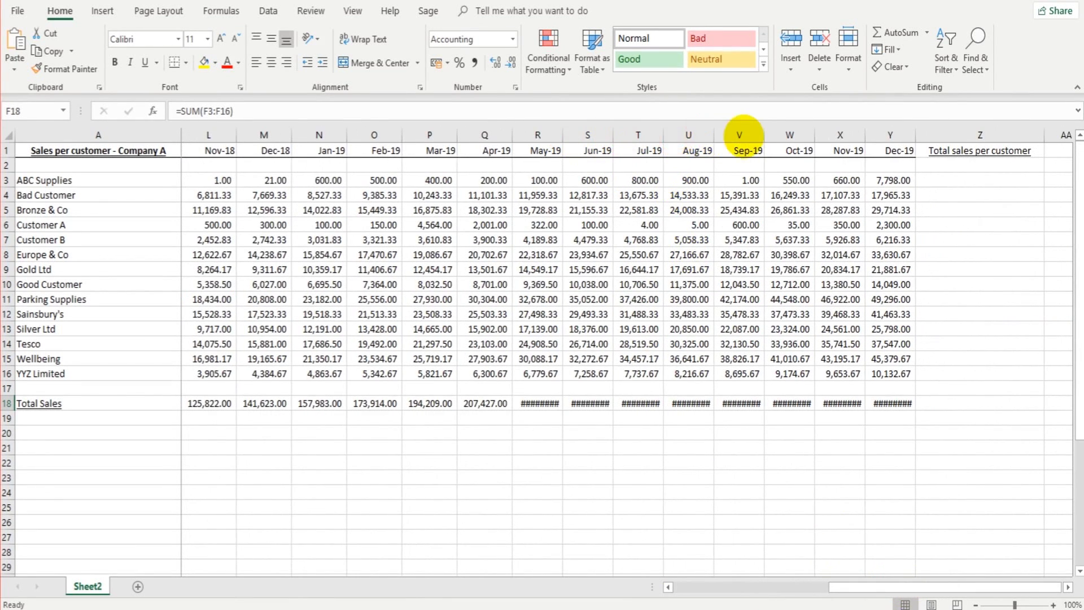
double_click(715, 135)
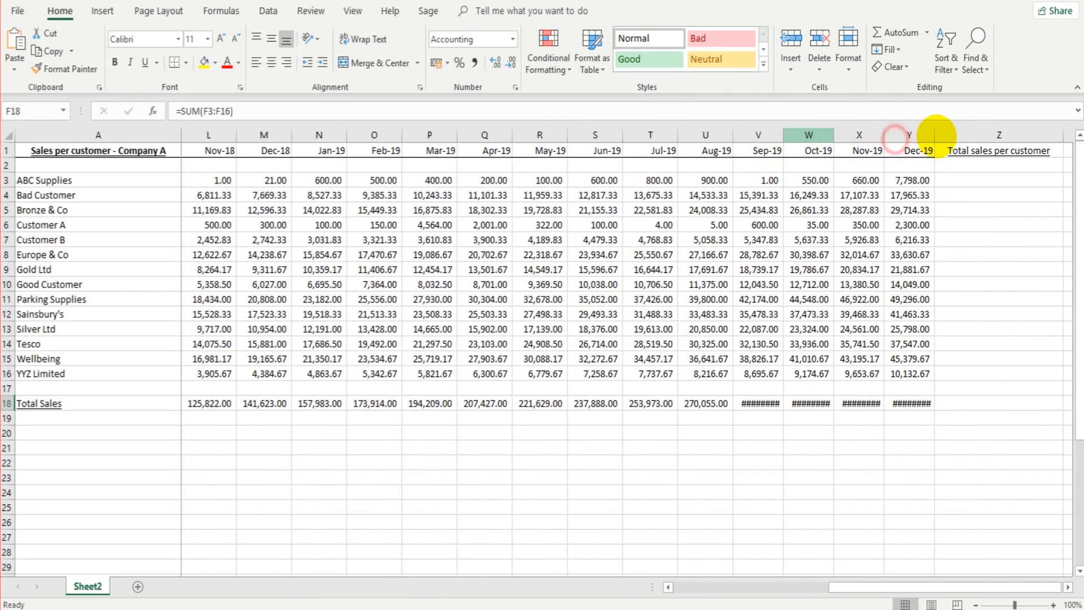
double_click(935, 135)
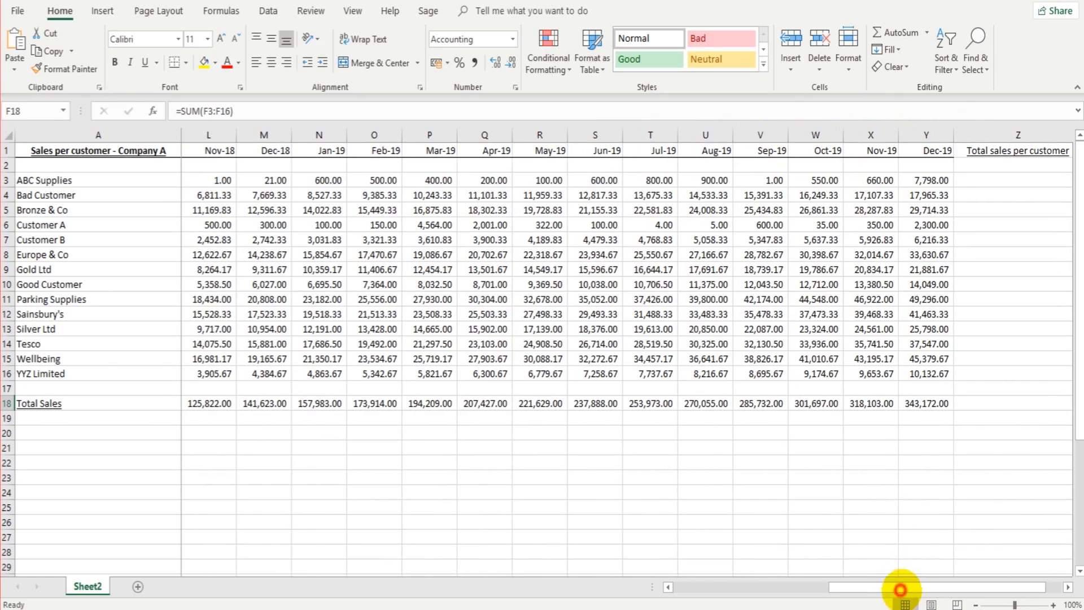
left_click_drag(901, 589, 943, 575)
- Enter =SUM(B3:Y3) in Z3 and fill it down to Z16 for every customer
left_click(951, 180)
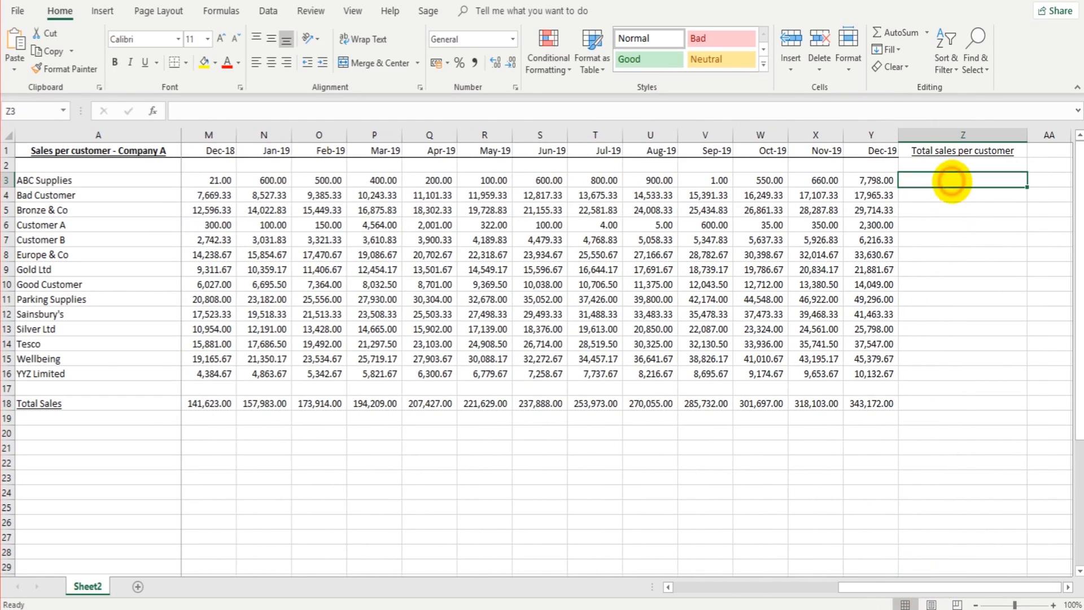
type("=")
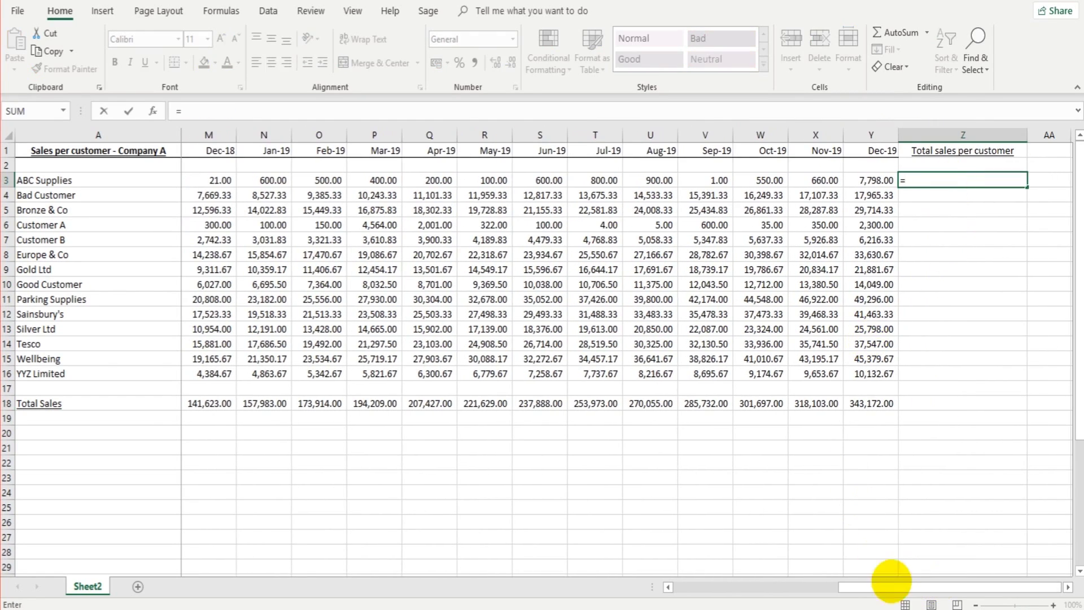
left_click_drag(890, 586, 593, 572)
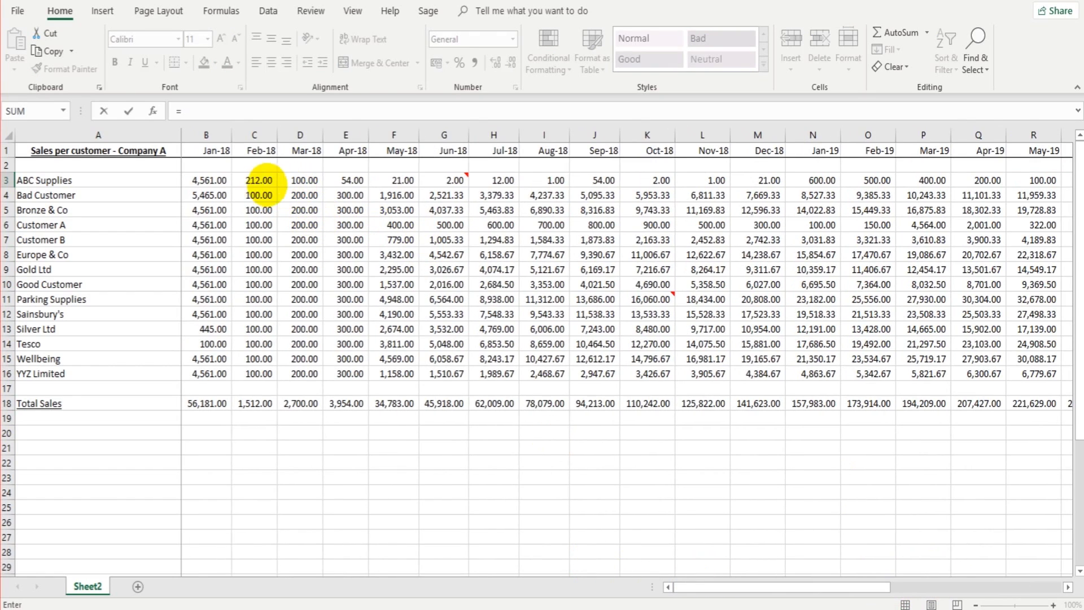
left_click_drag(840, 585, 769, 586)
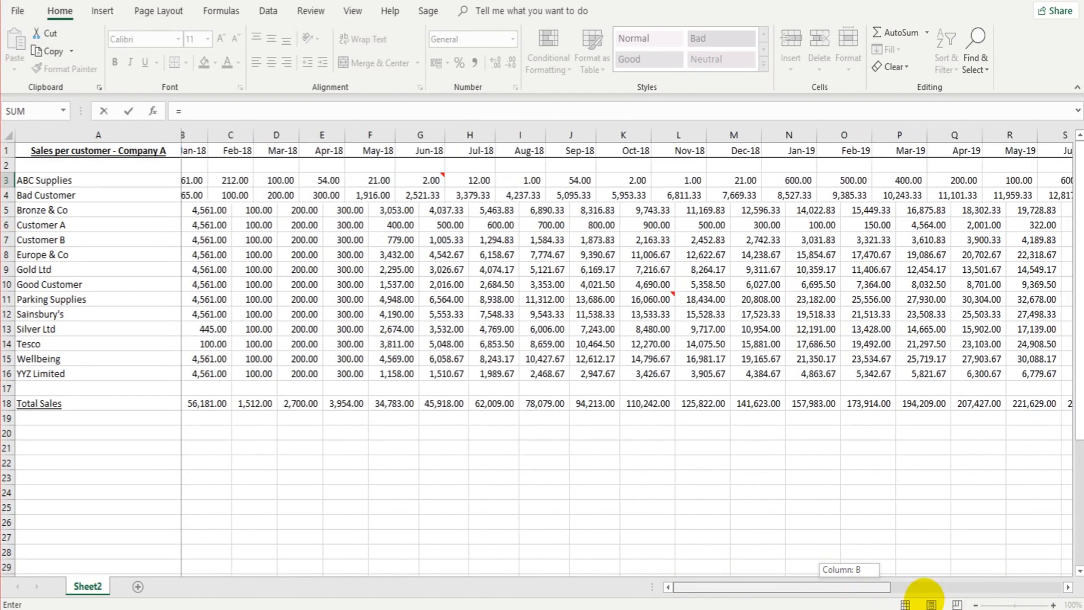
left_click_drag(770, 586, 988, 588)
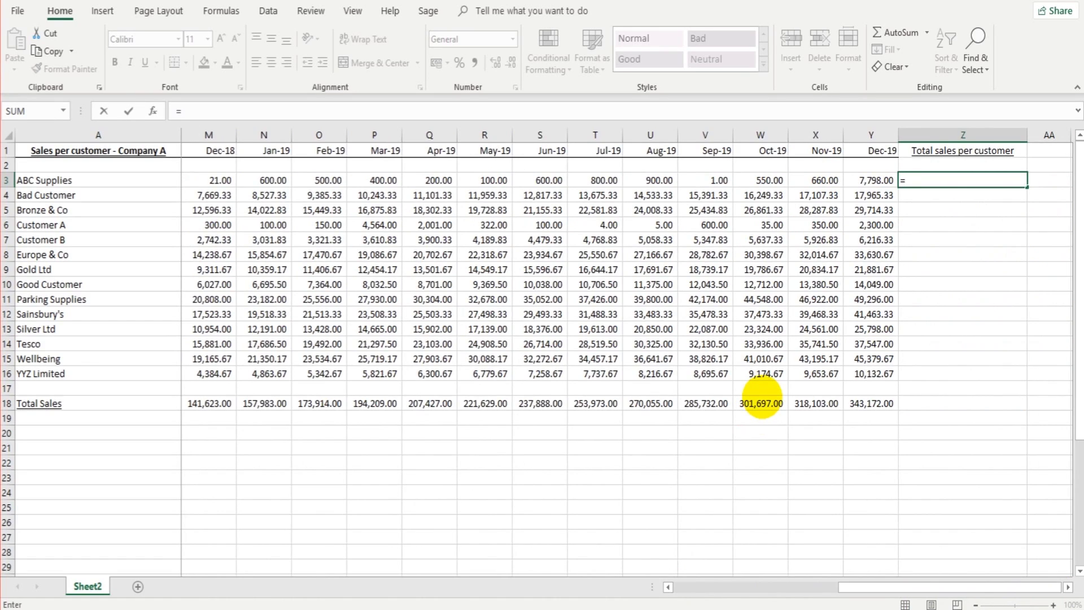
type("sum")
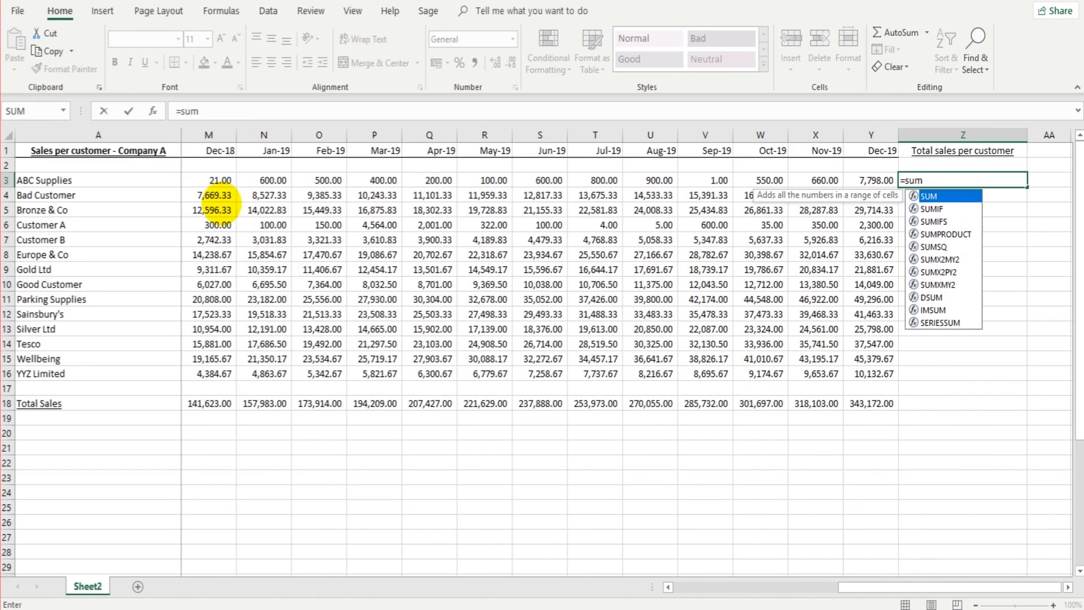
type("(")
mouse_move(220, 180)
left_mouse_down()
mouse_move(921, 185)
mouse_move(876, 180)
left_mouse_up()
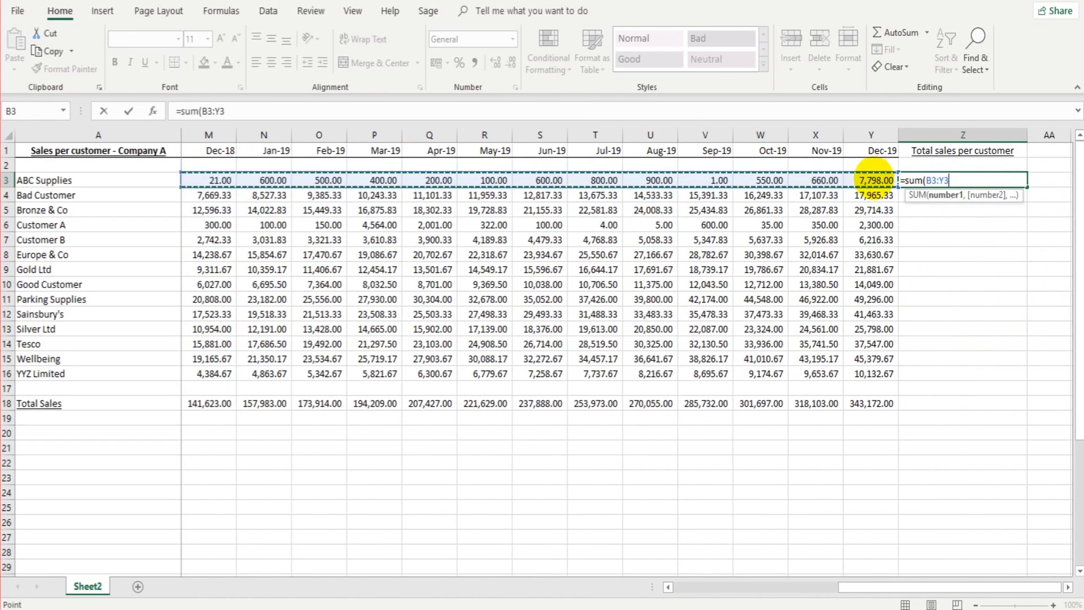
key("Return")
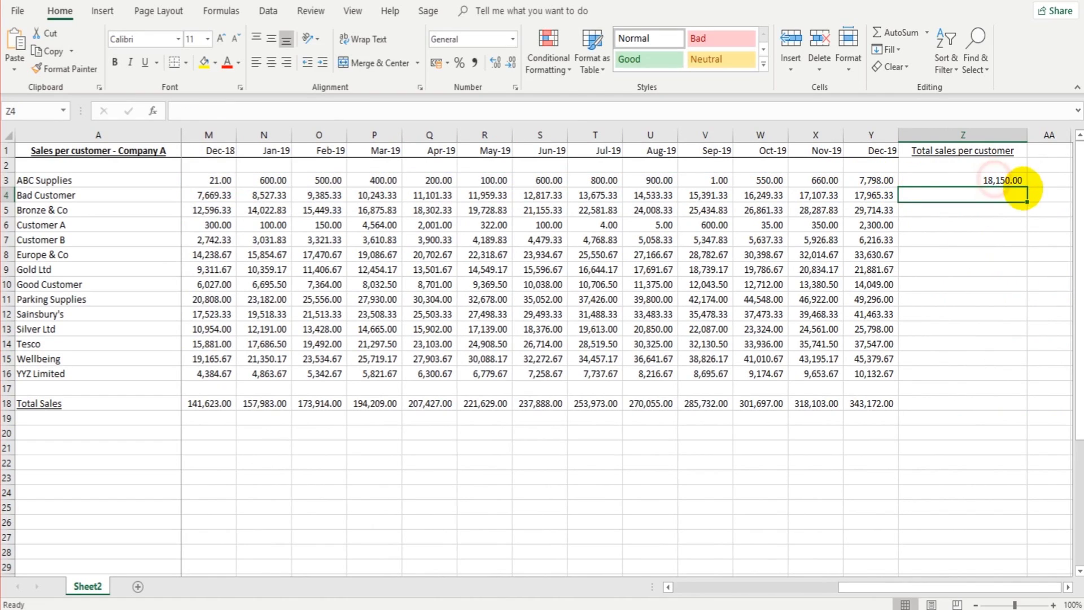
left_click(1026, 188)
left_click_drag(1026, 189, 980, 389)
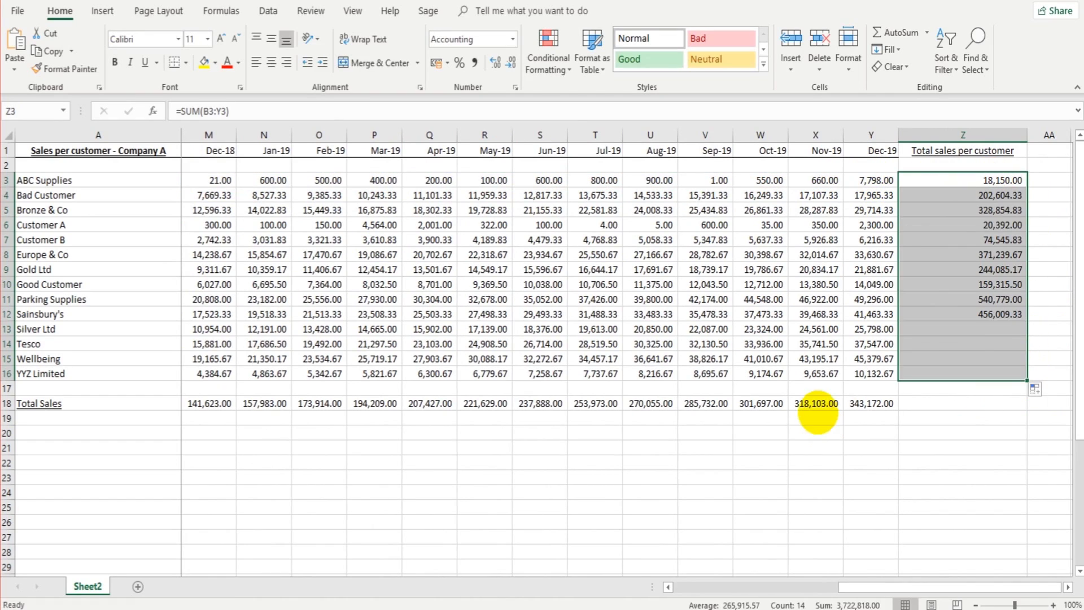
left_click(777, 444)
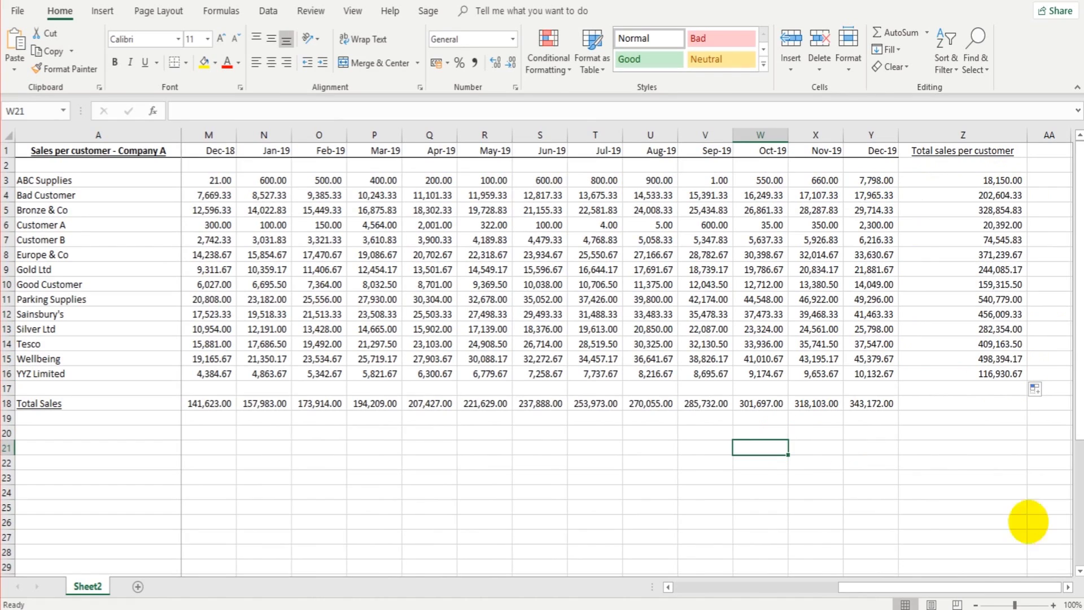
left_click(914, 587)
left_click_drag(914, 586, 653, 588)
left_click(338, 417)
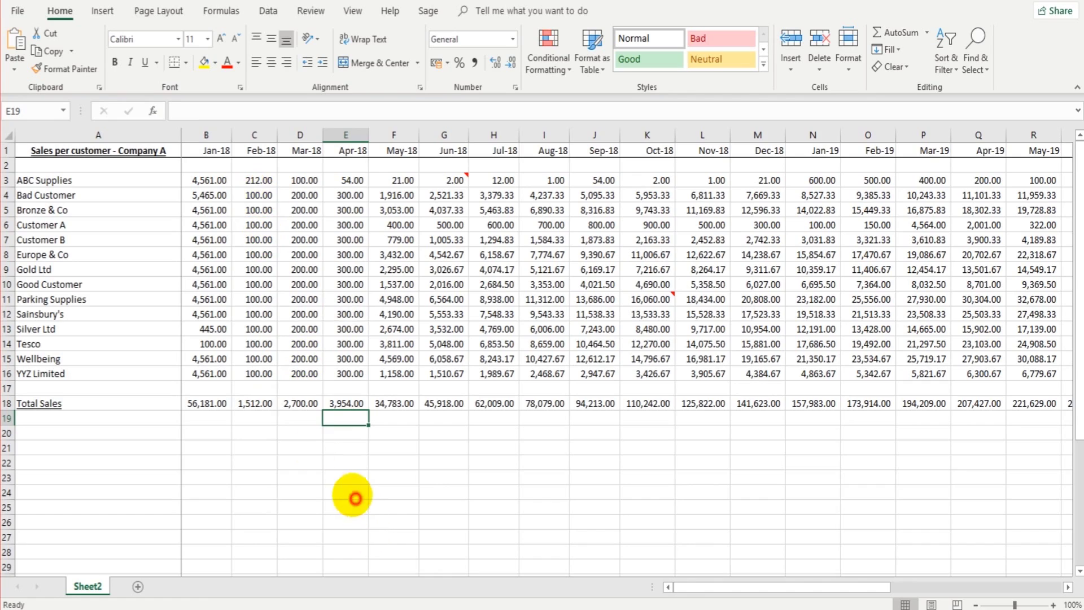
left_click(210, 192)
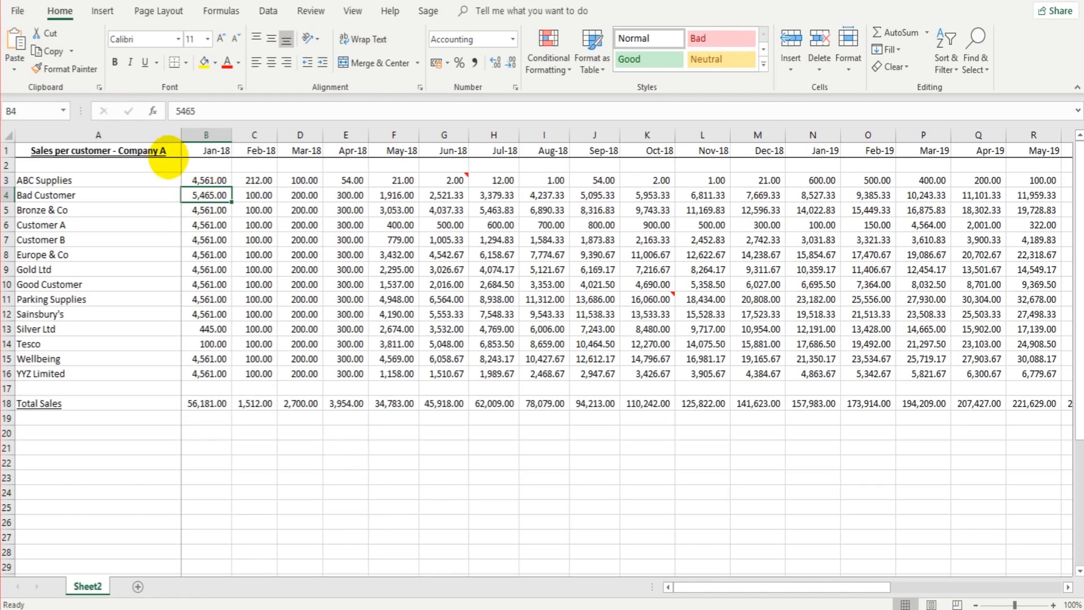
left_click_drag(207, 178, 205, 390)
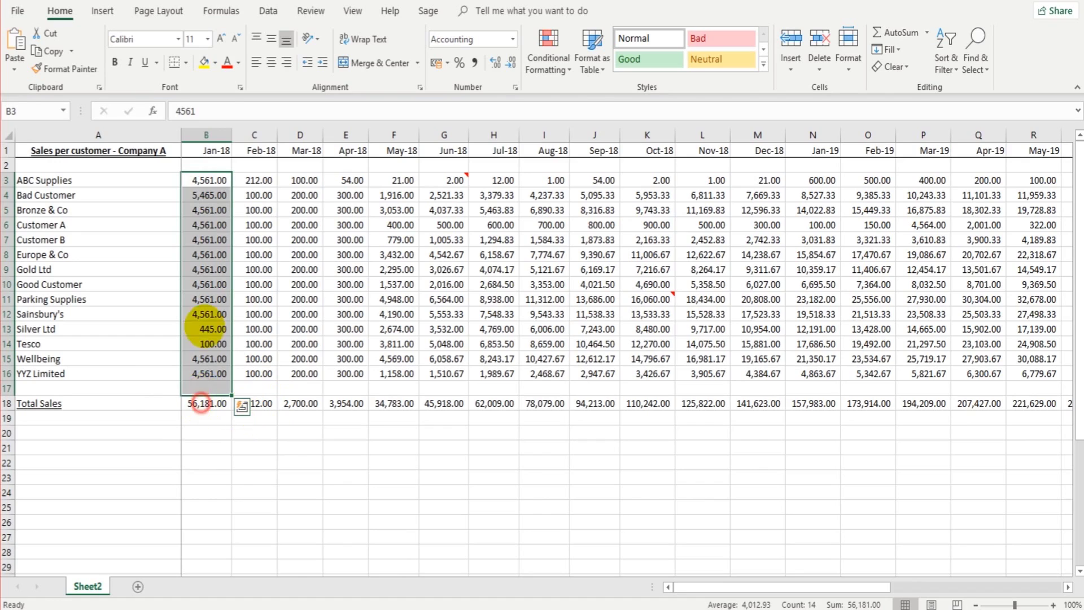
left_click(206, 403)
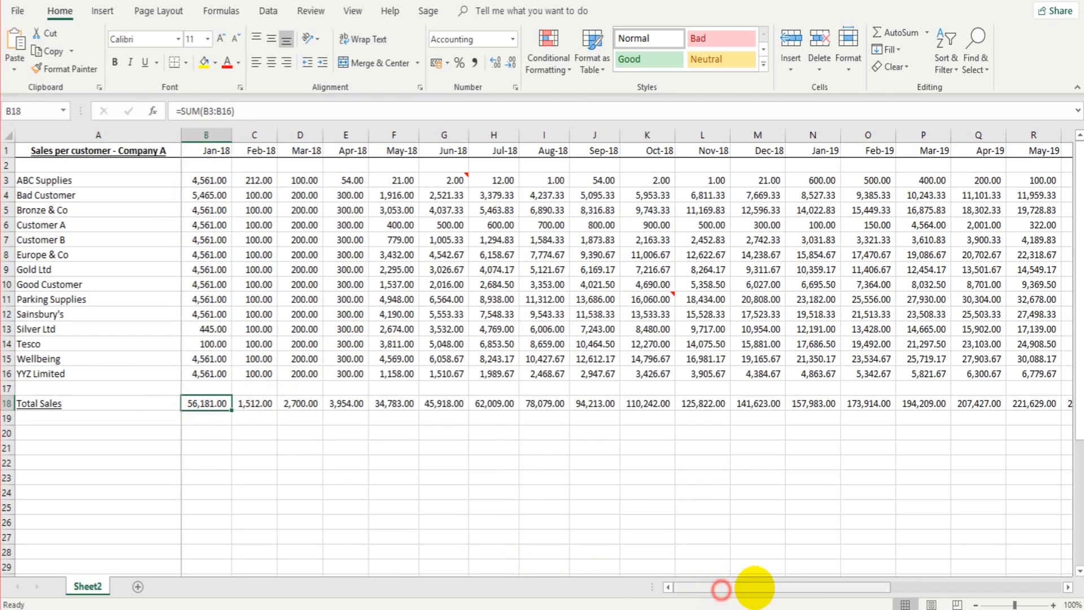
left_click_drag(700, 582, 702, 581)
left_click(212, 179)
left_click_drag(771, 584, 988, 552)
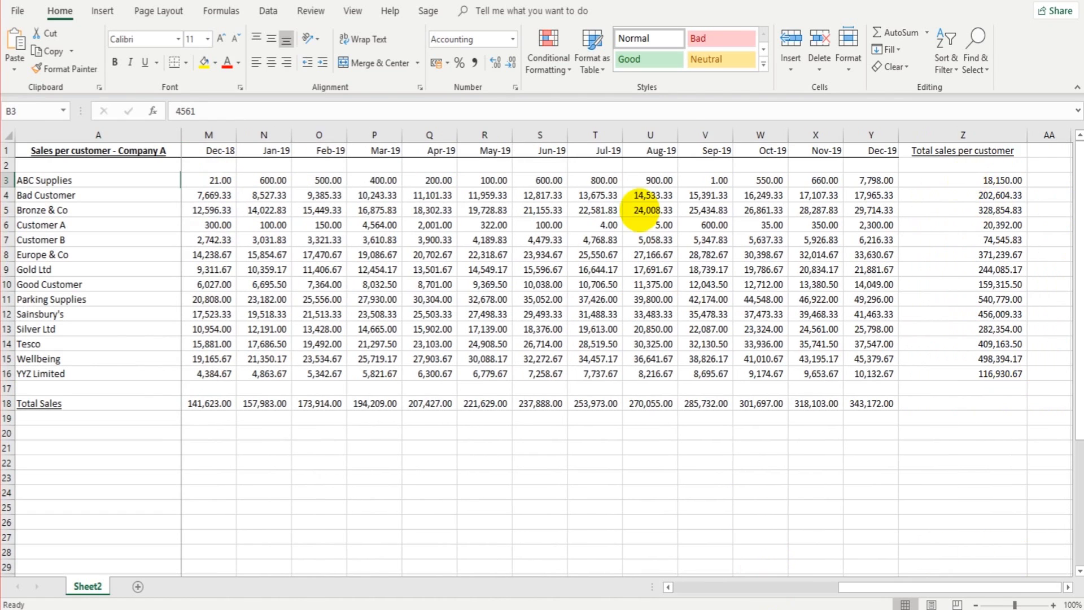
left_click_drag(900, 584, 581, 573)
left_click(231, 271)
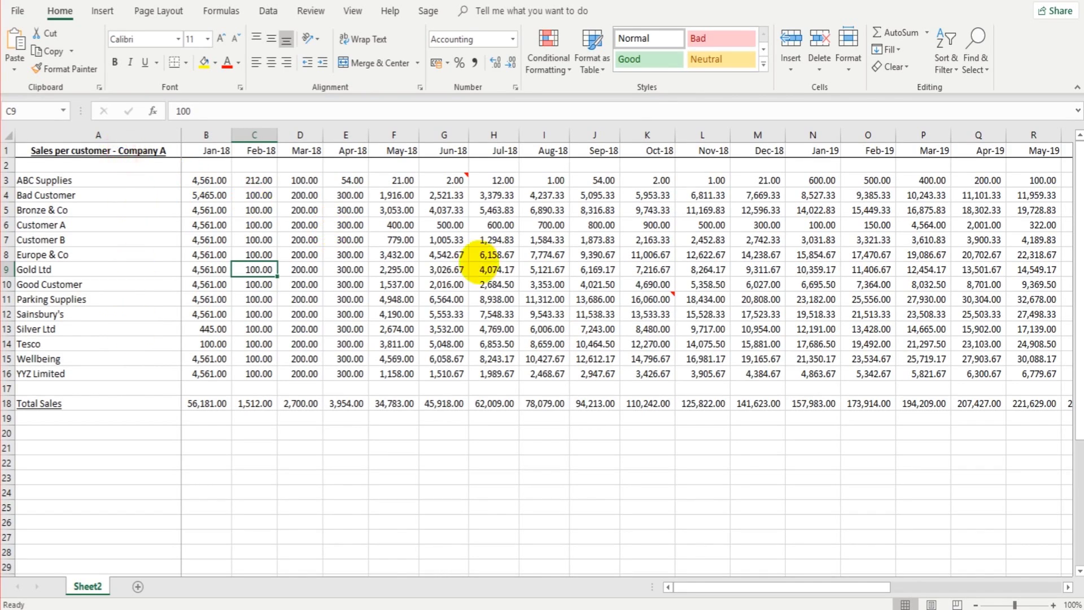
left_click_drag(98, 150, 880, 376)
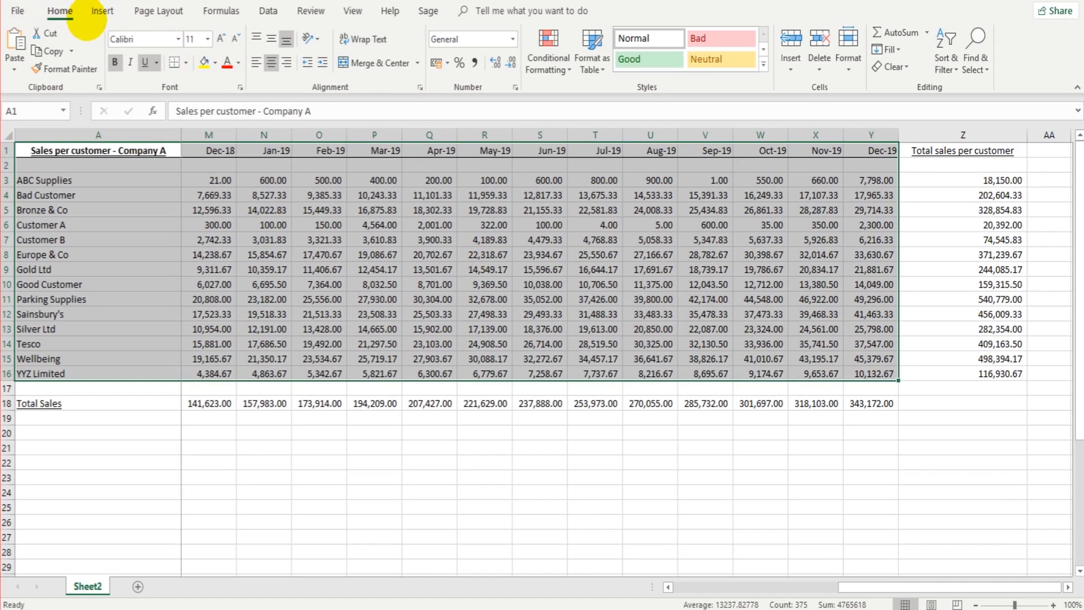
- Insert a basic 2-D line chart of the A1:Y16 customer sales data
left_click(103, 12)
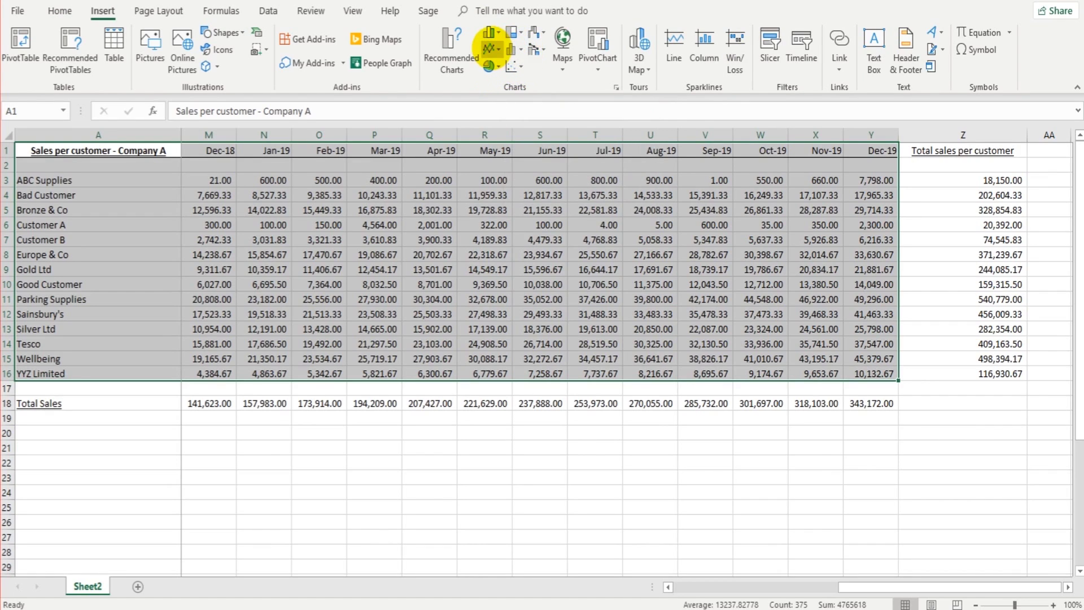
left_click(491, 49)
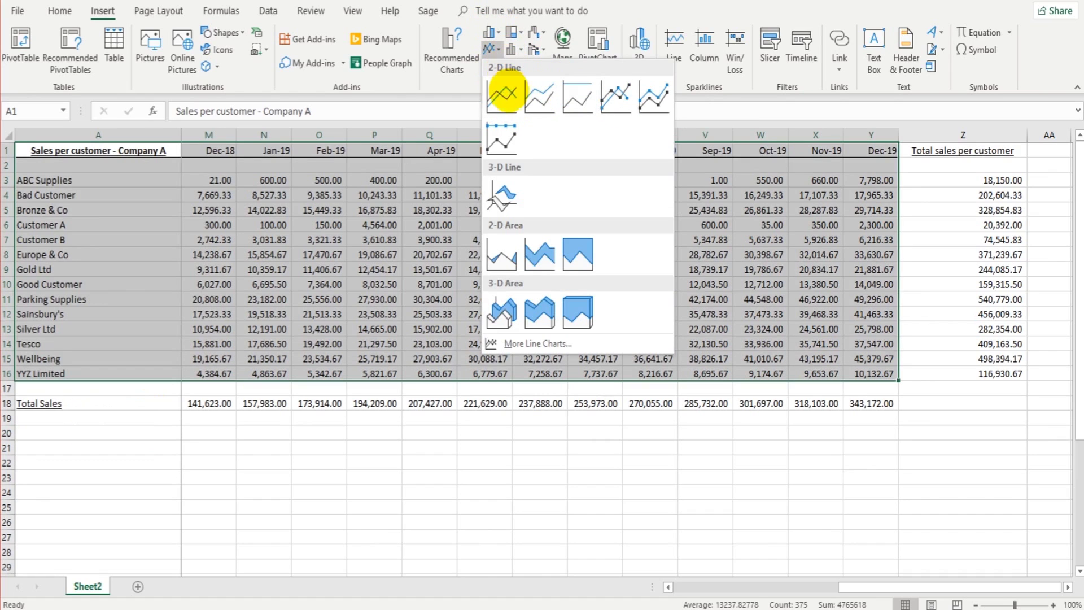
left_click(501, 95)
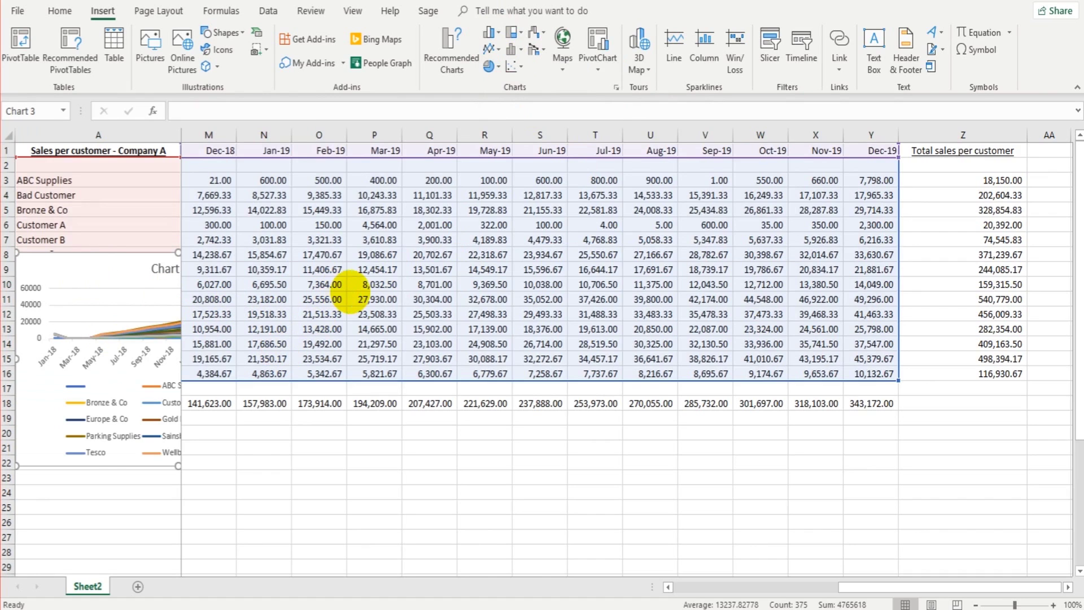
scroll(540, 367, "down", 4)
left_click_drag(520, 376, 895, 513)
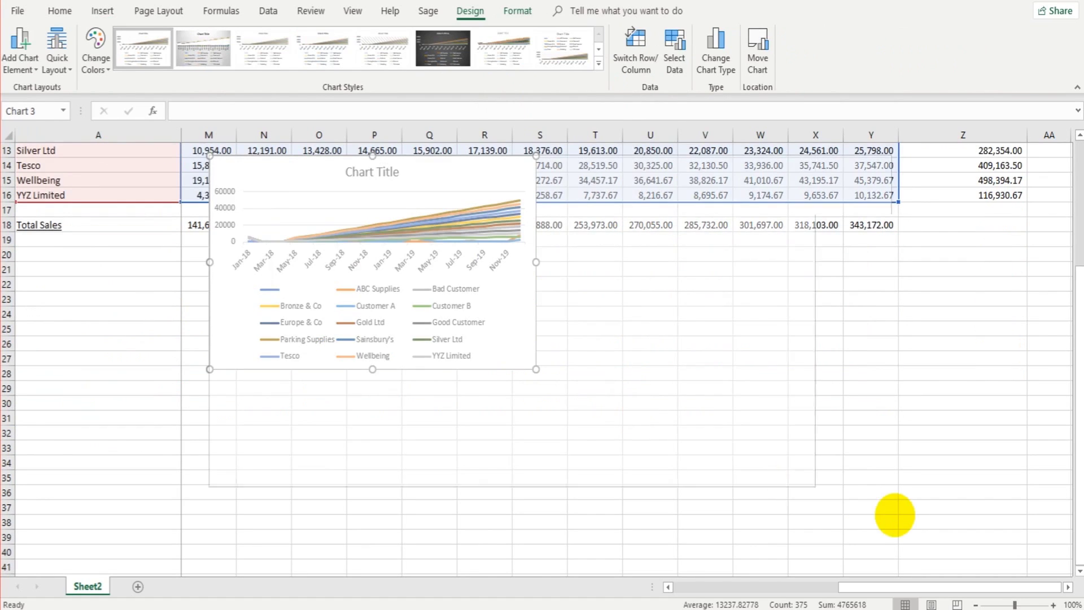
- Select the line chart's plot area and move the chart below the Total Sales row
left_click(483, 339)
scroll(516, 370, "up", 2)
scroll(515, 370, "down", 4)
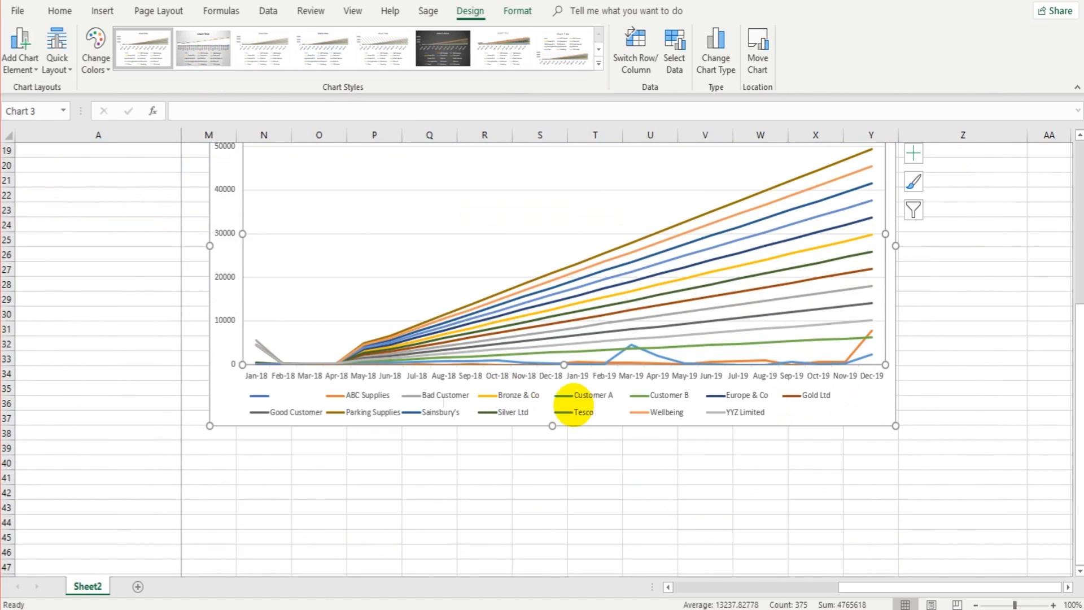
scroll(254, 423, "up", 1)
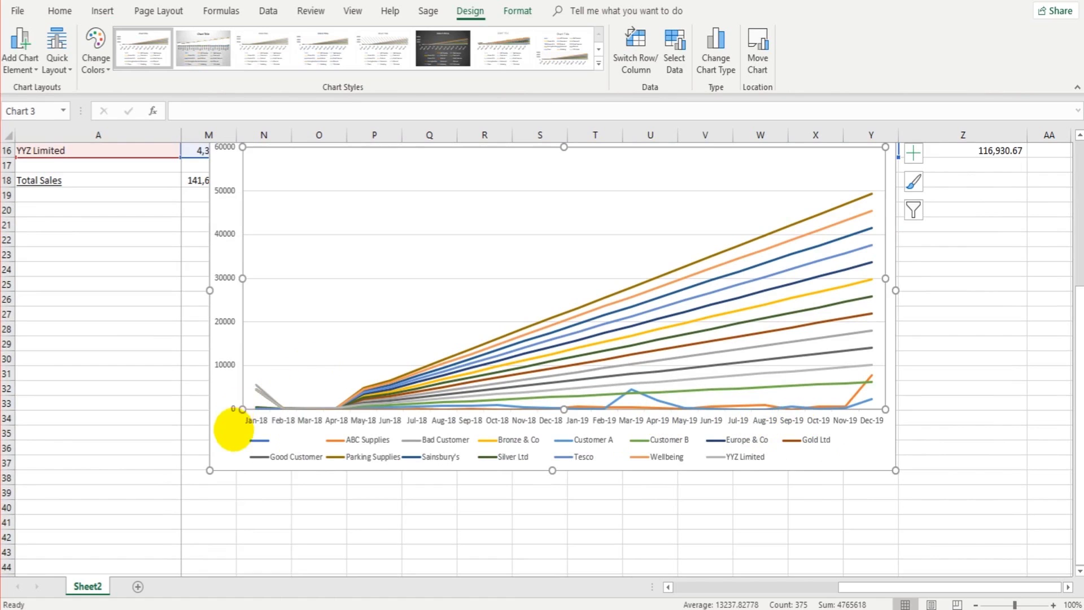
scroll(225, 384, "up", 2)
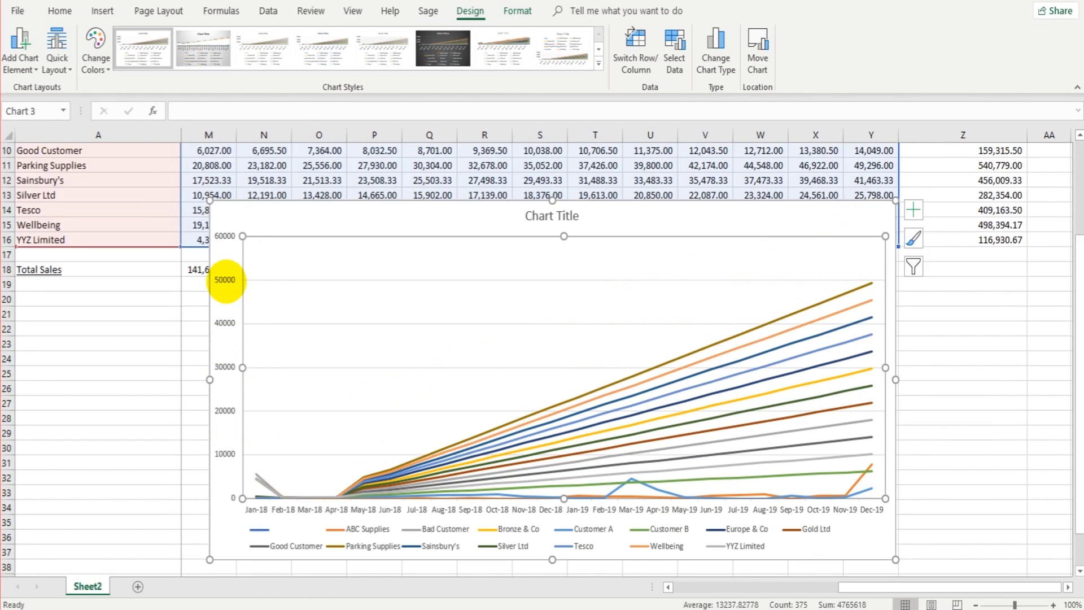
scroll(395, 321, "down", 3)
scroll(392, 314, "up", 2)
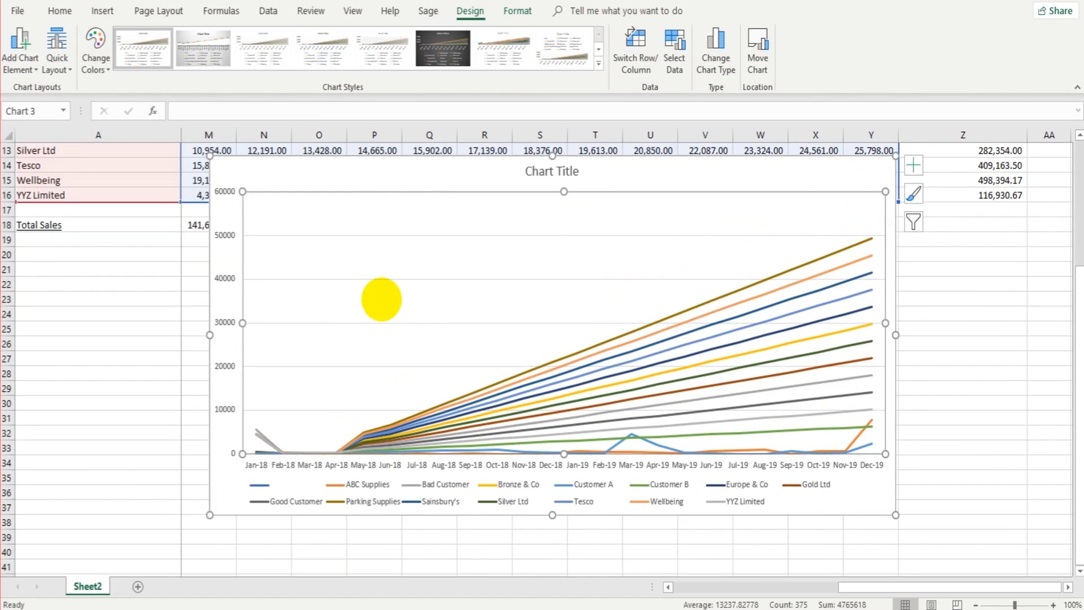
scroll(381, 299, "up", 1)
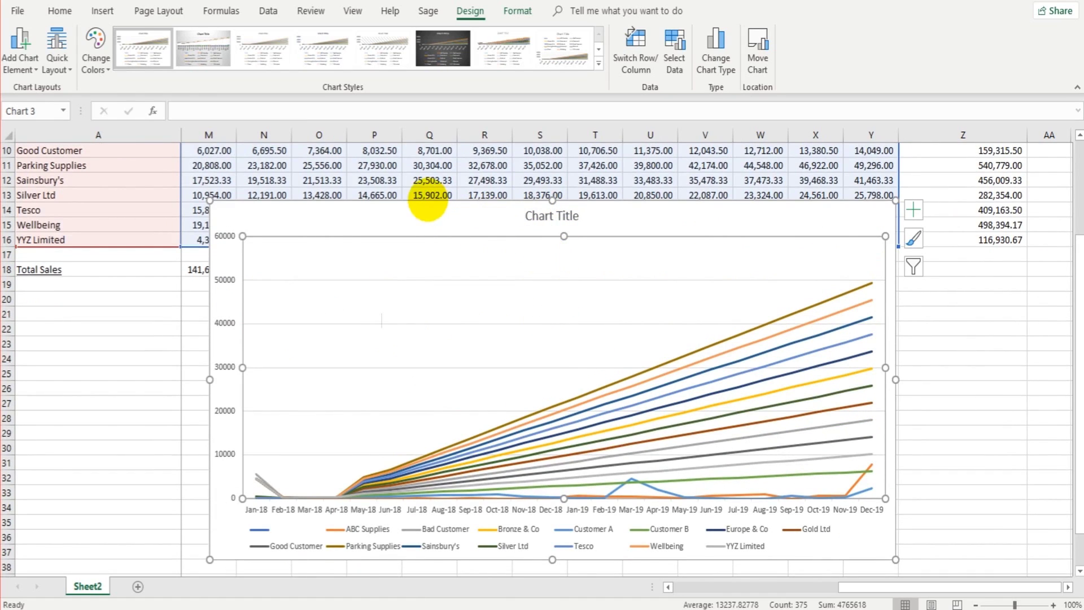
left_click_drag(424, 214, 424, 255)
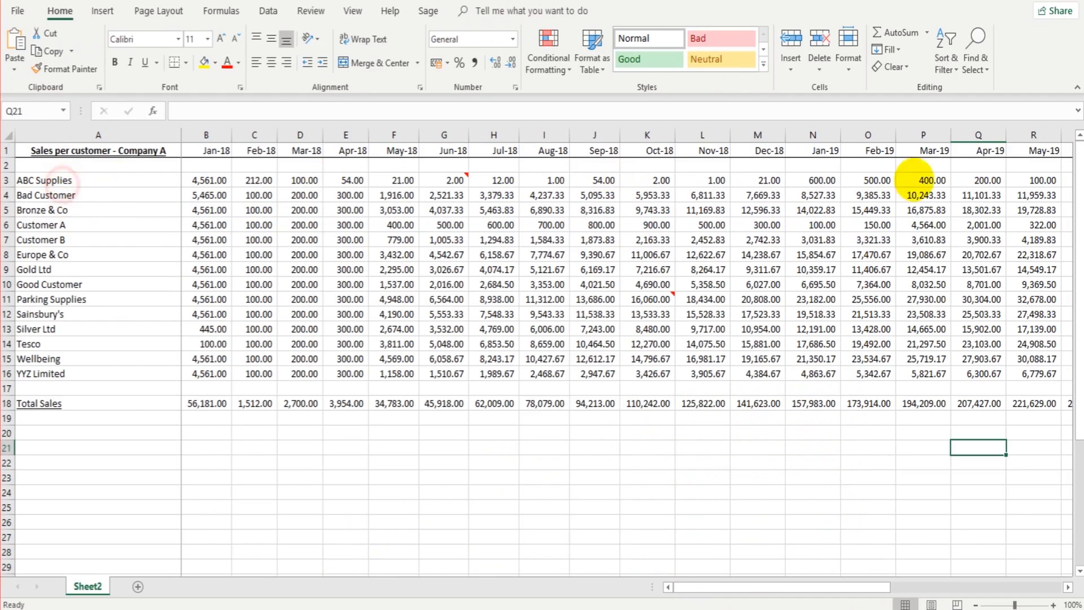
mouse_move(50, 180)
left_mouse_down()
mouse_move(848, 195)
mouse_move(847, 180)
left_mouse_up()
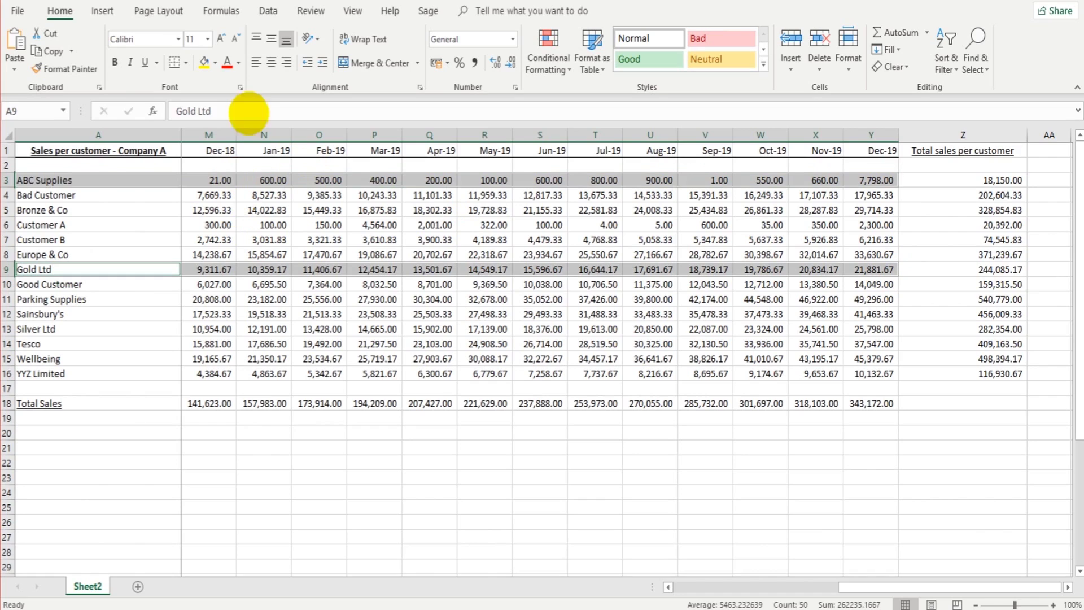
- Insert a clustered column chart of ABC Supplies and Gold Ltd, then delete it
left_click(102, 11)
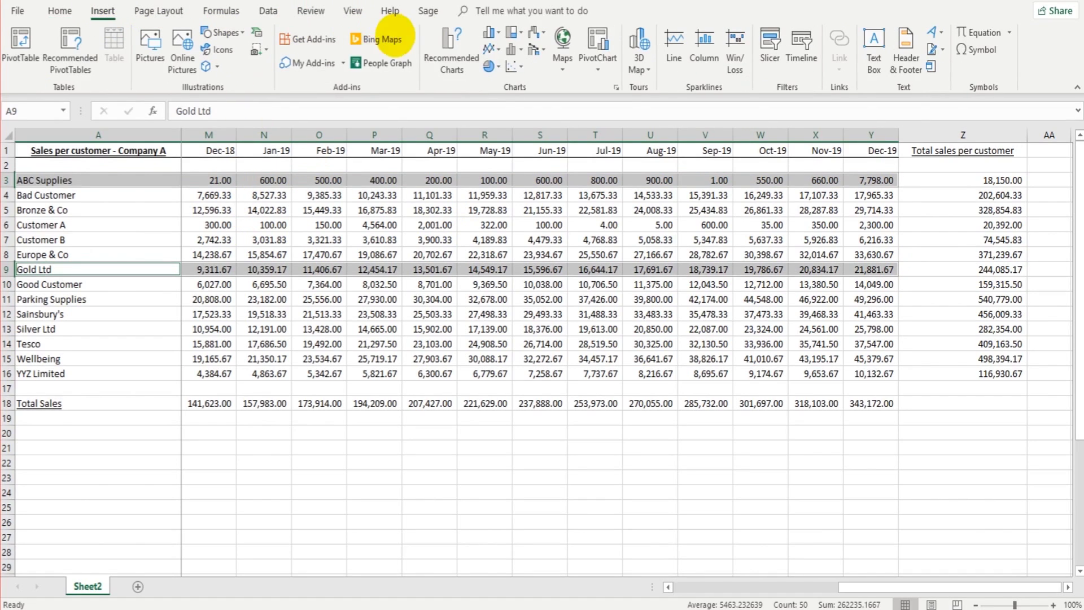
left_click(491, 33)
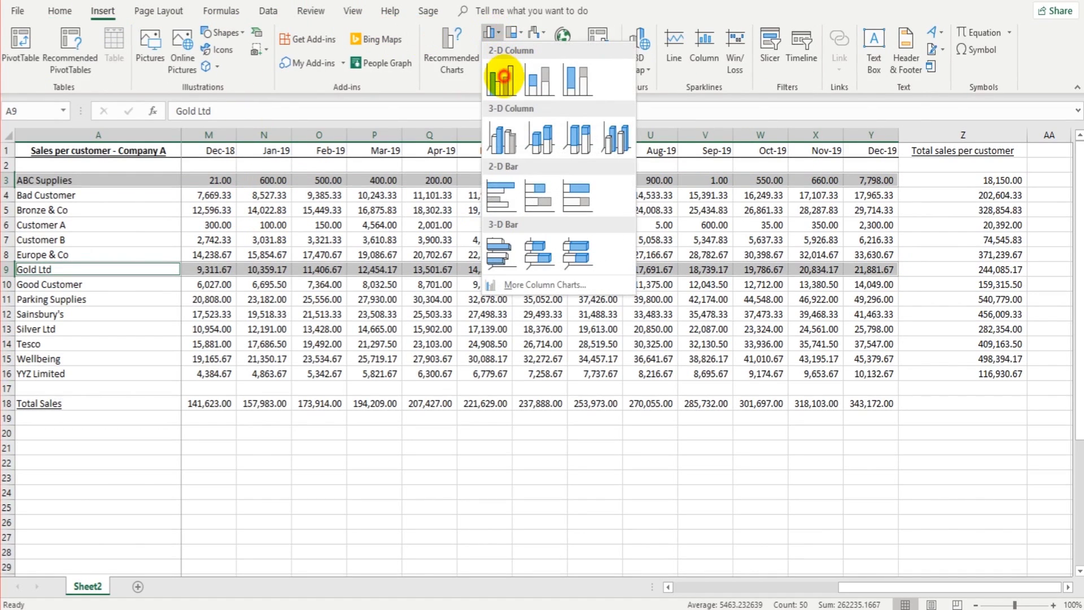
left_click(501, 78)
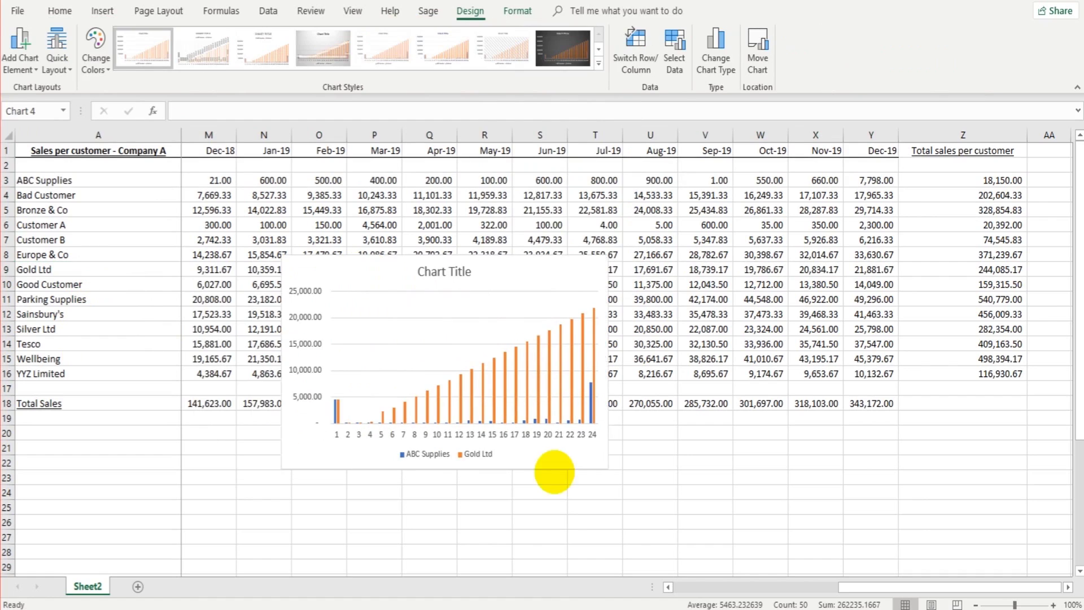
left_click_drag(607, 468, 845, 568)
scroll(737, 442, "down", 3)
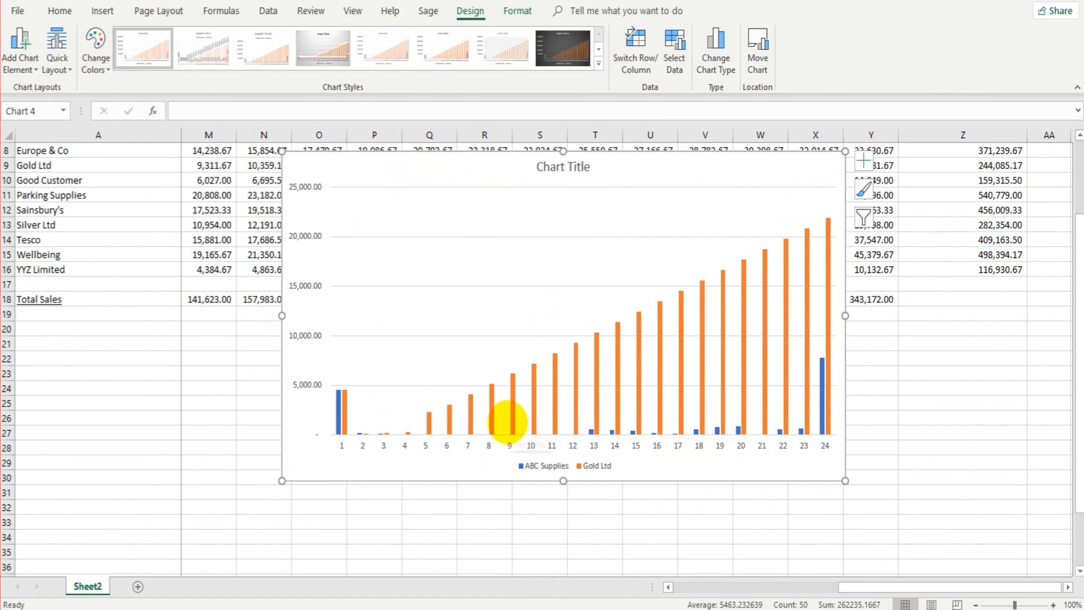
scroll(508, 421, "up", 3)
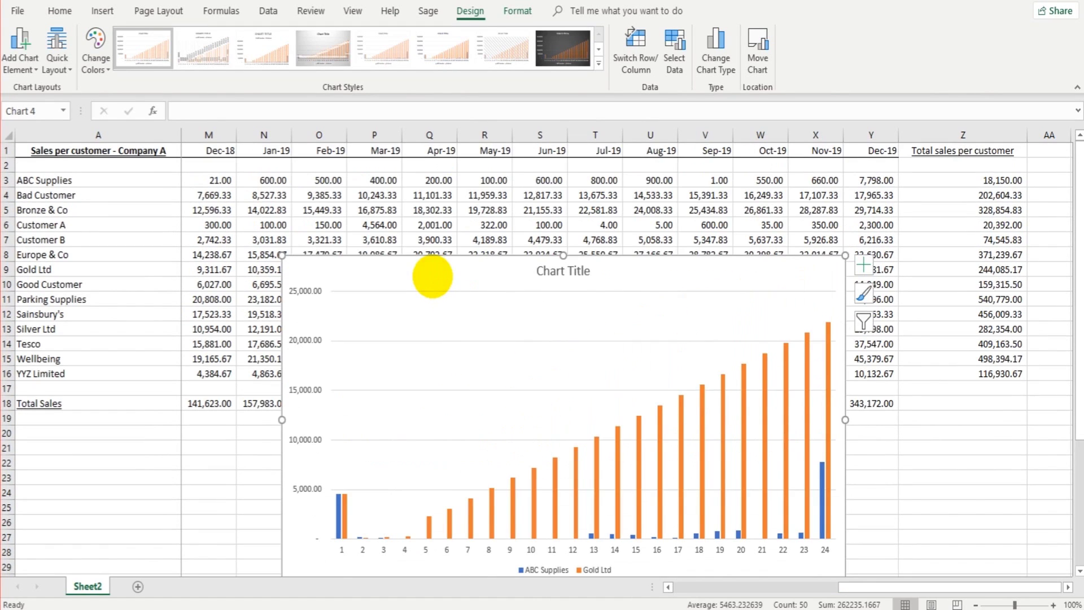
key("Delete")
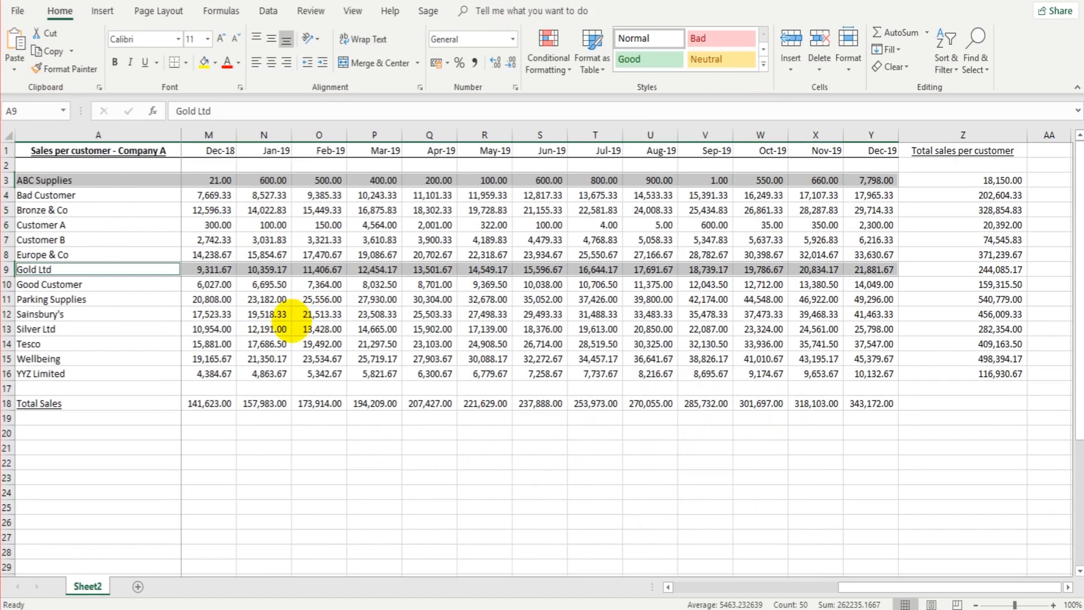
left_click(298, 330)
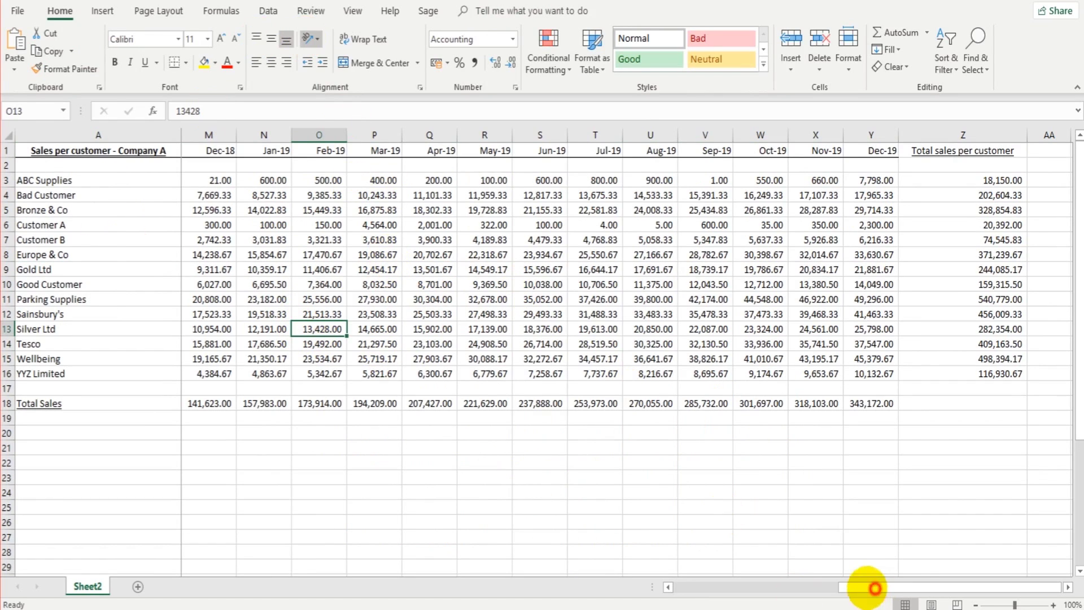
left_click_drag(874, 586, 699, 582)
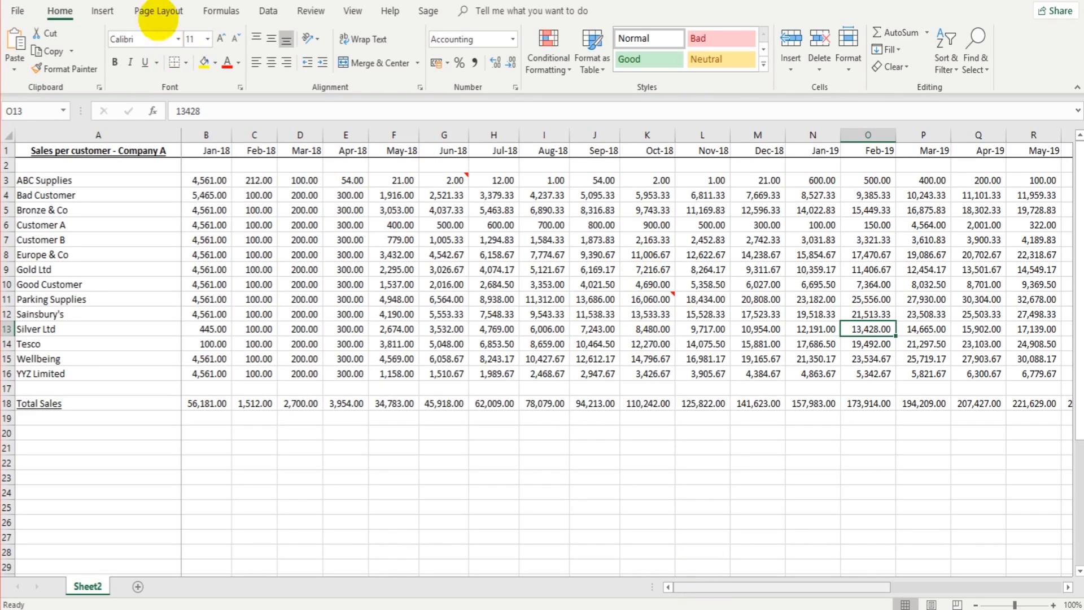
left_click(158, 16)
left_click(221, 12)
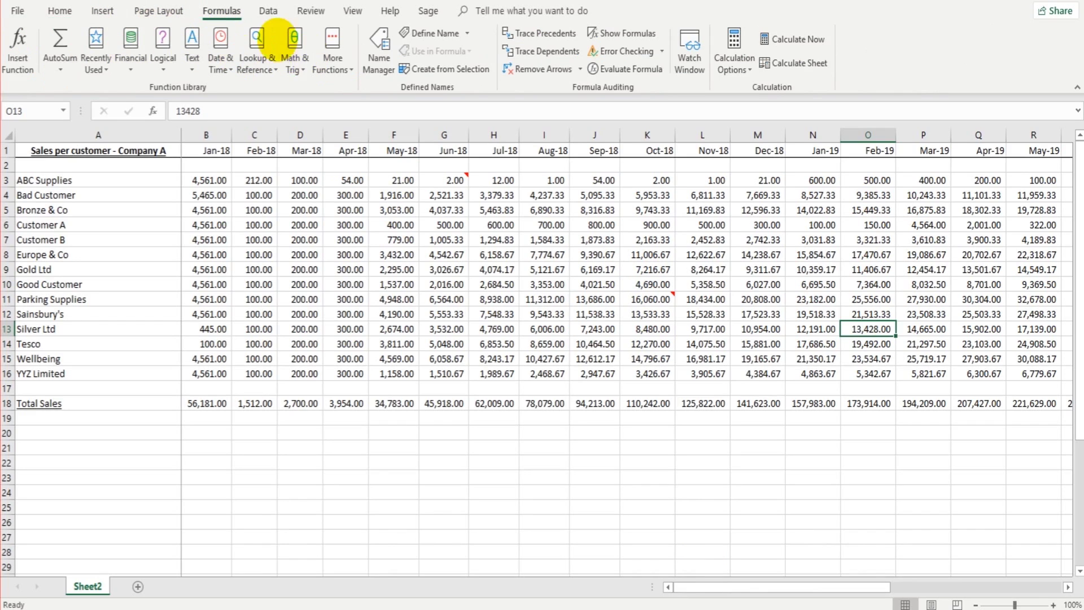
left_click(268, 11)
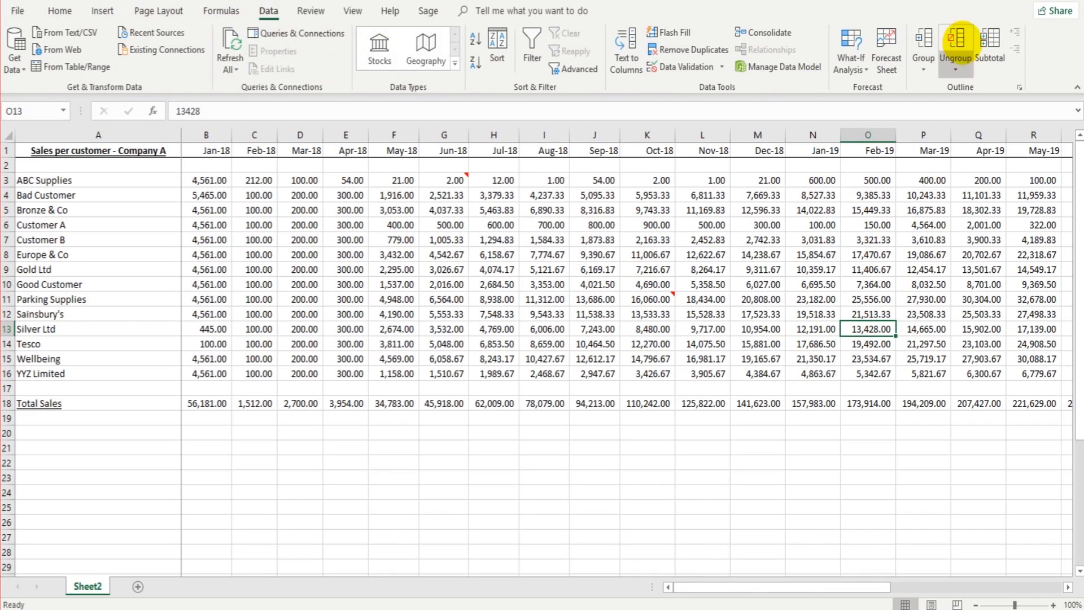
left_click(312, 12)
left_click(390, 11)
left_click(54, 10)
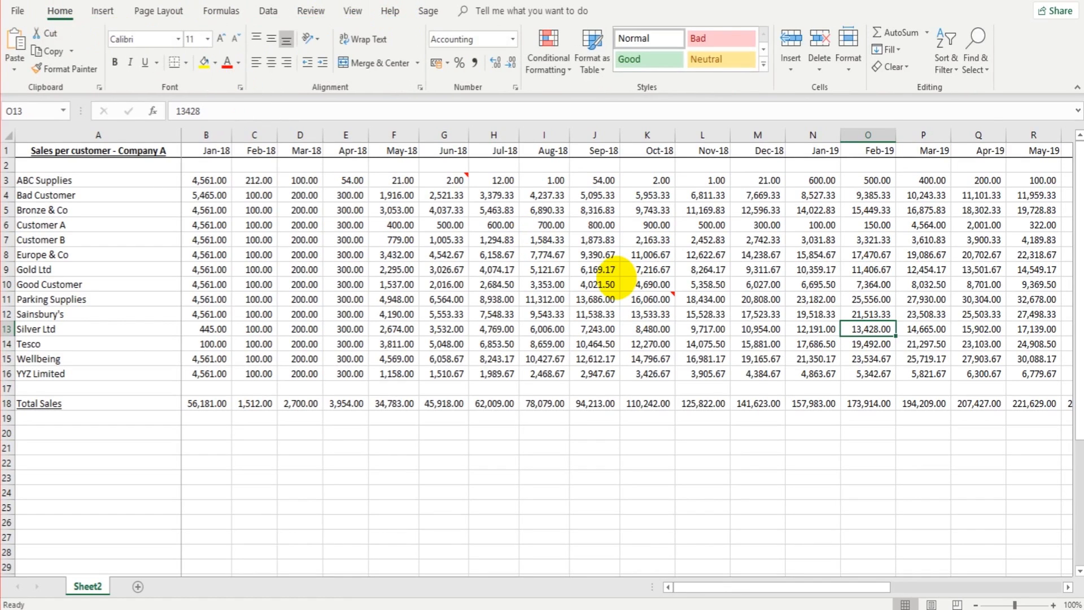